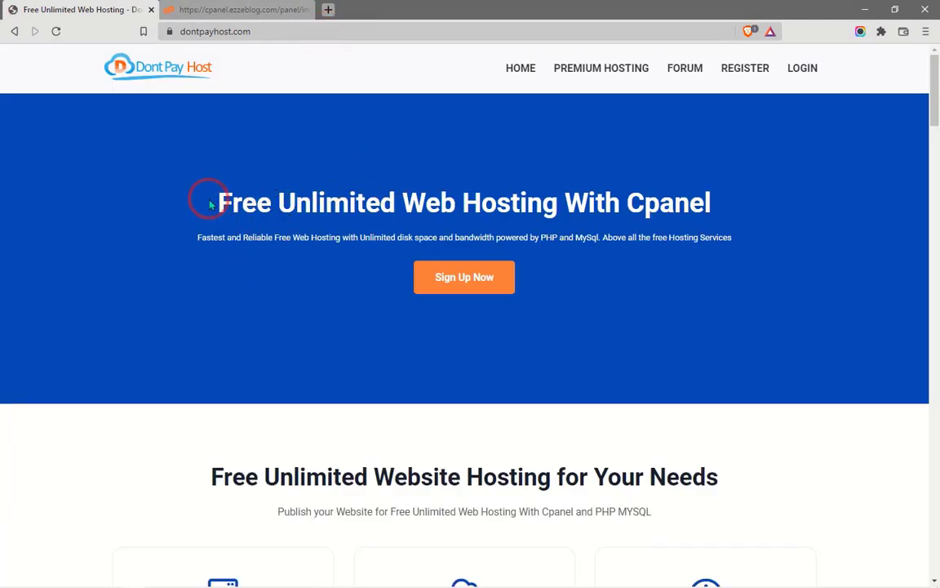
# Step: Examine the hosting benefits, the free feature list and the pricing plans on the Dont Pay Host homepage
pyautogui.moveTo(214, 204); pyautogui.dragTo(743, 196)
pyautogui.click(742, 193)
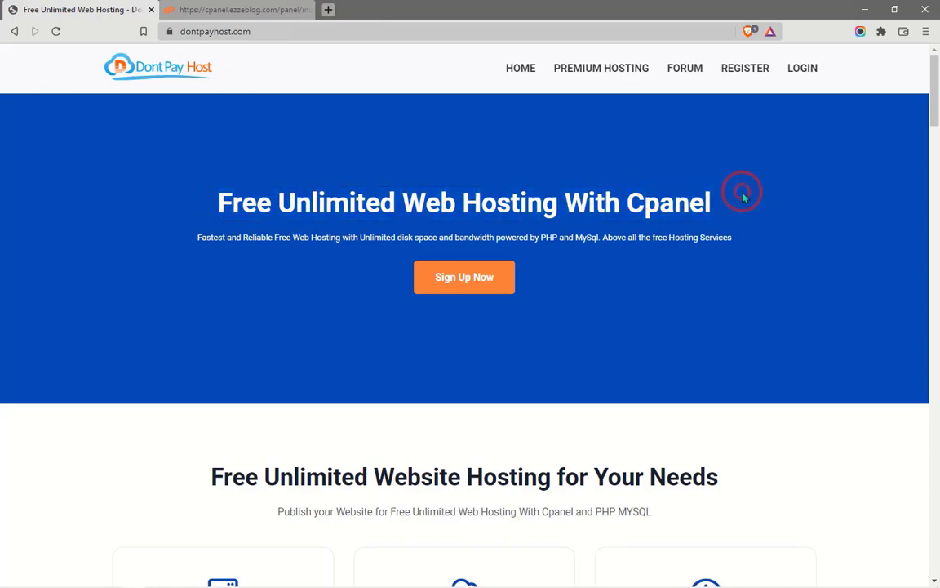
pyautogui.moveTo(937, 140)
pyautogui.mouseDown()
pyautogui.moveTo(935, 115)
pyautogui.moveTo(934, 209)
pyautogui.moveTo(936, 155)
pyautogui.mouseUp()
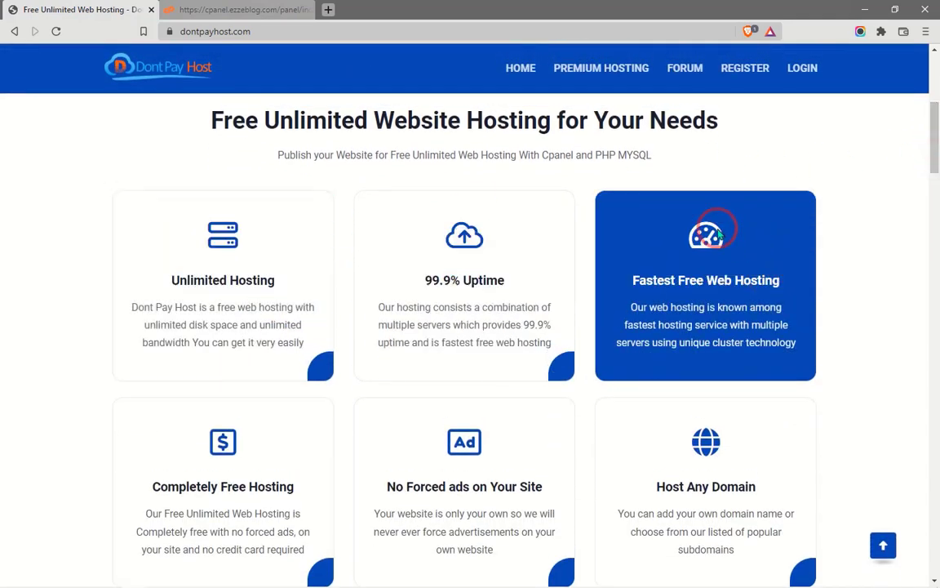
pyautogui.scroll(-2, 535, 267)
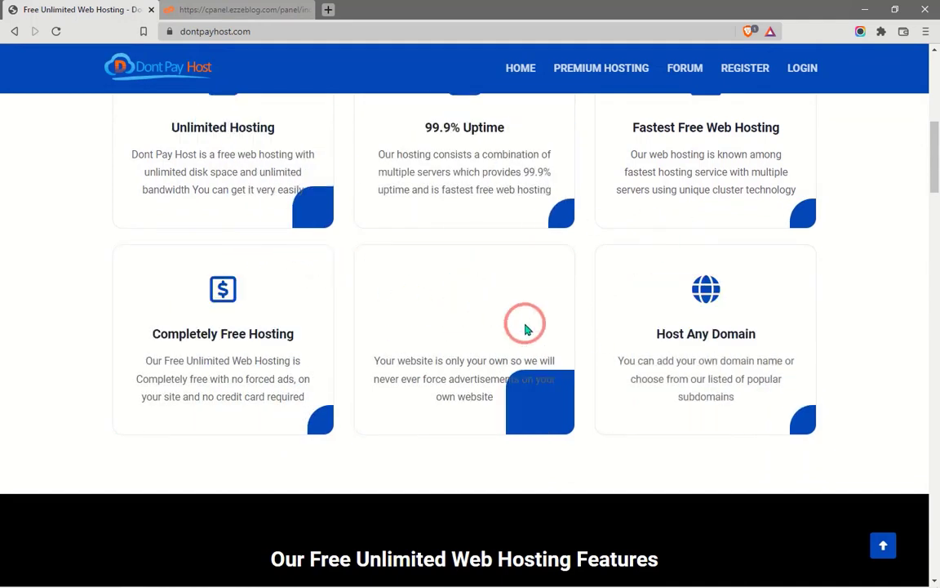
pyautogui.scroll(1, 346, 299)
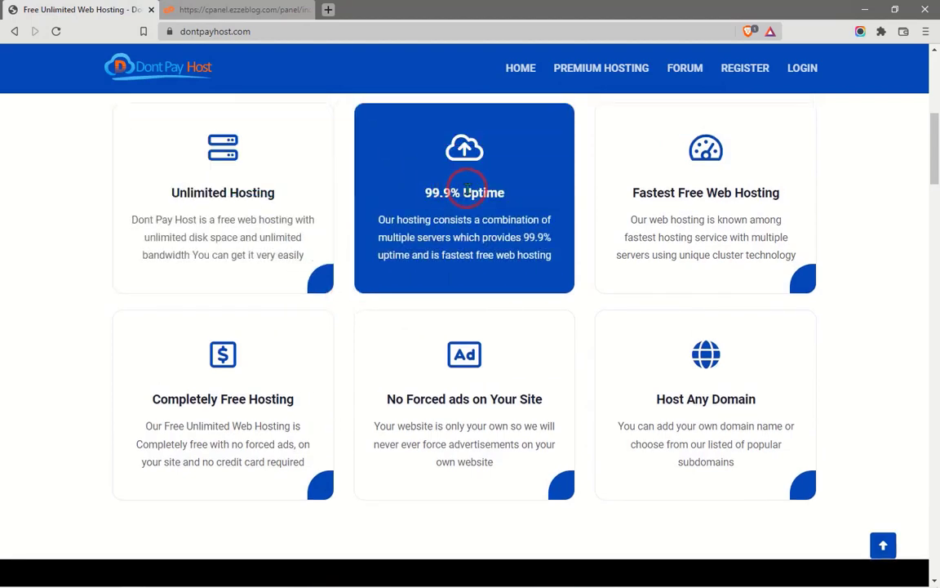
pyautogui.scroll(-1, 489, 228)
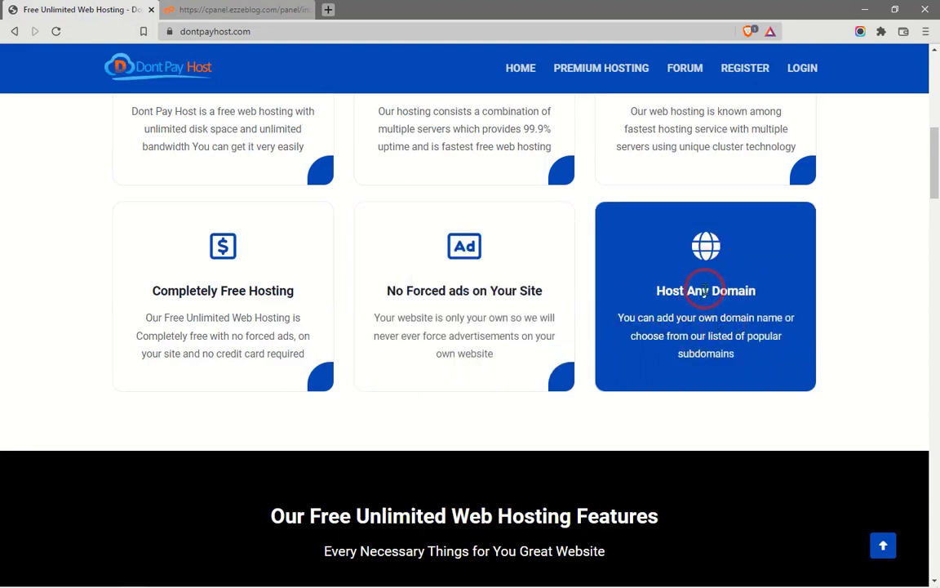
pyautogui.scroll(-1, 759, 298)
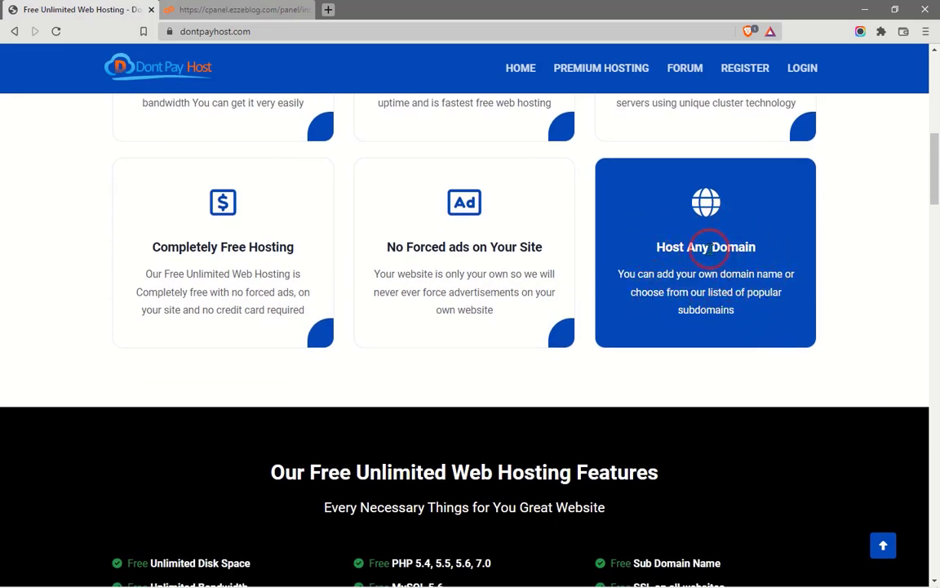
pyautogui.moveTo(651, 253); pyautogui.dragTo(618, 273)
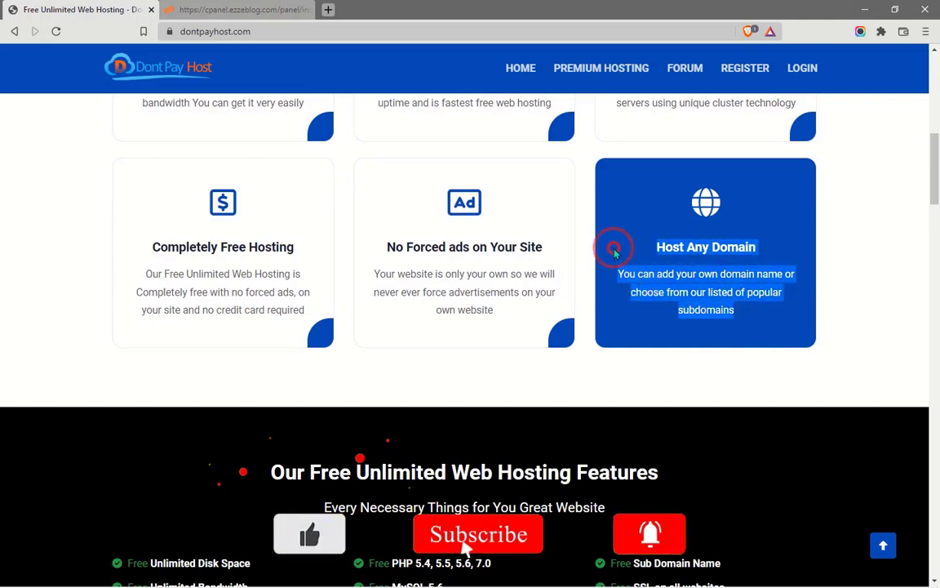
pyautogui.click(665, 273)
pyautogui.scroll(-3, 665, 272)
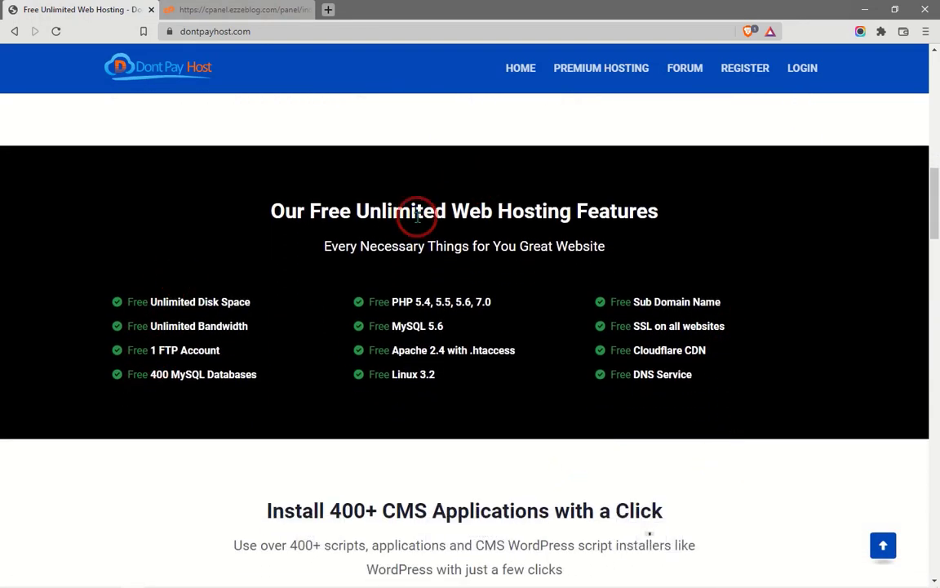
pyautogui.scroll(-1, 414, 216)
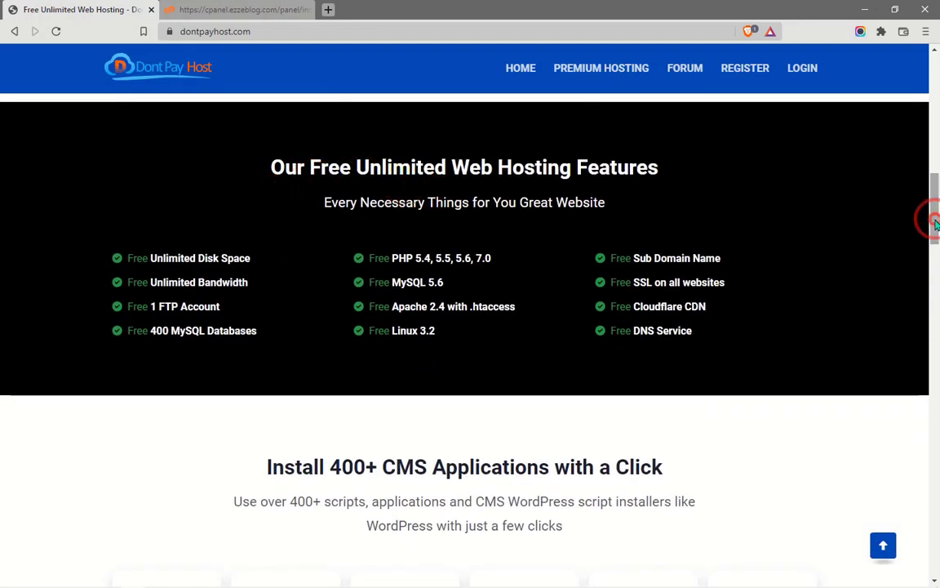
pyautogui.moveTo(934, 217); pyautogui.dragTo(914, 316)
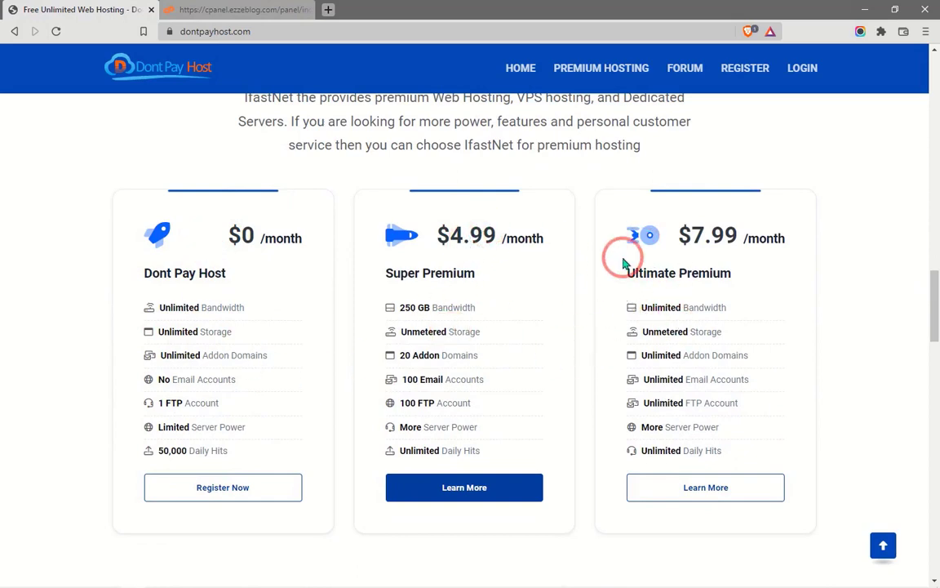
pyautogui.moveTo(932, 308); pyautogui.dragTo(936, 93)
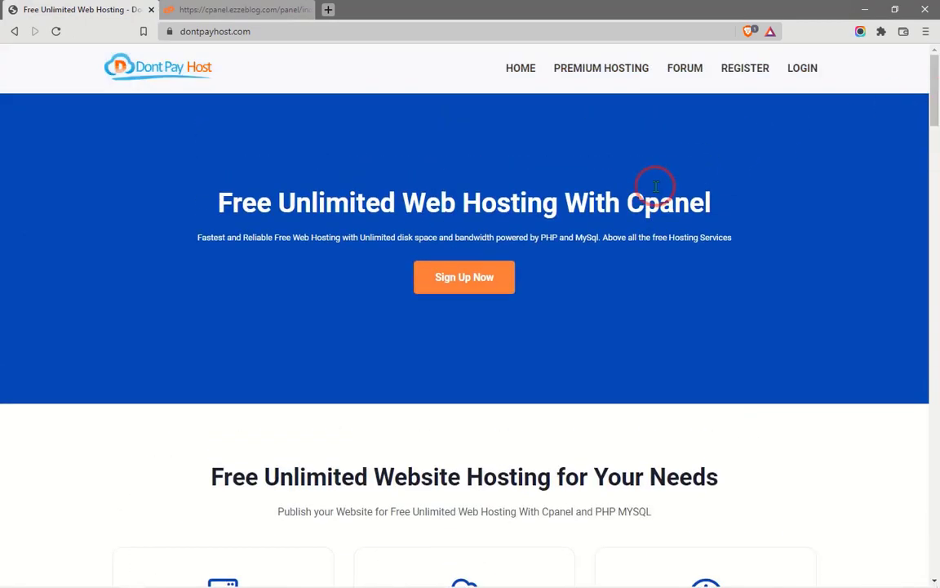
# Step: Open the registration form for a new free hosting account
pyautogui.click(464, 283)
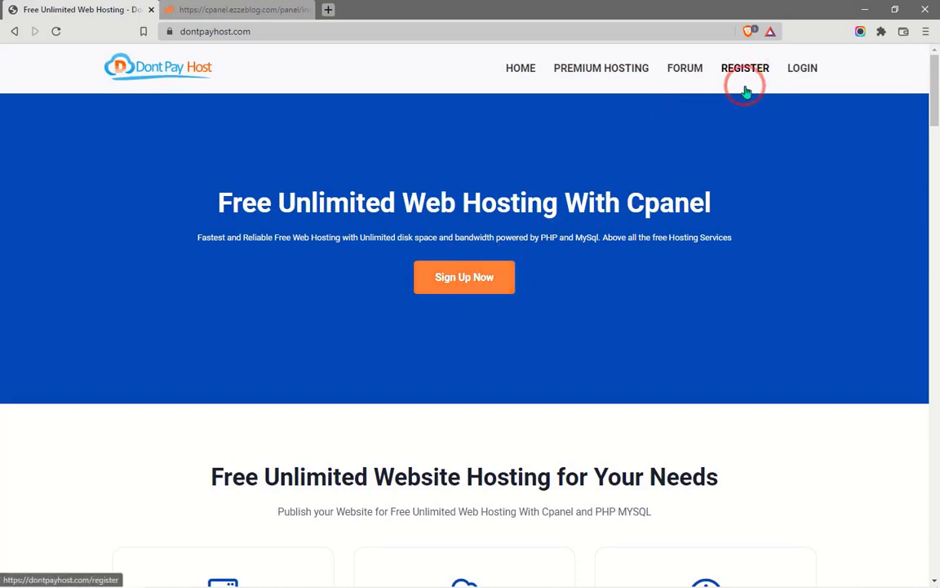
pyautogui.click(480, 277)
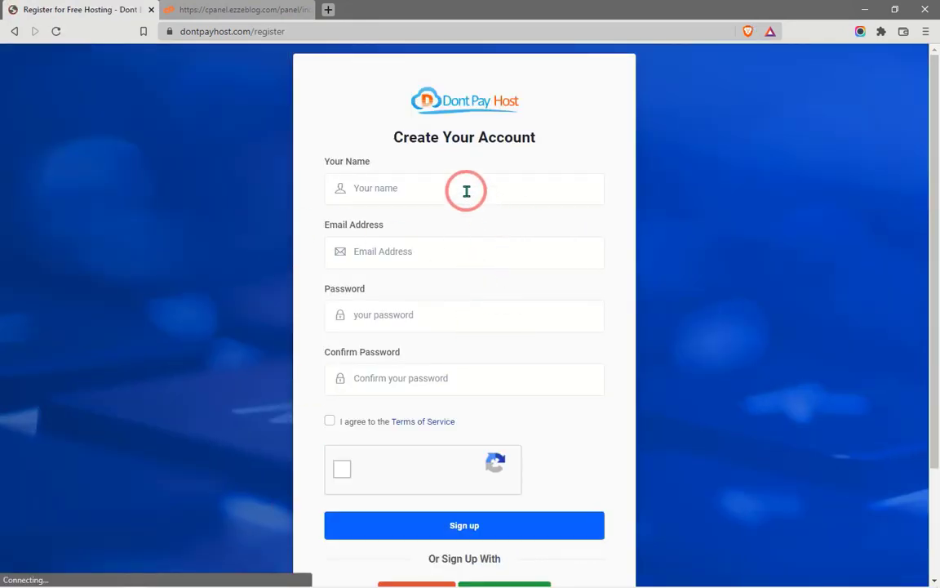
pyautogui.click(466, 190)
pyautogui.click(441, 243)
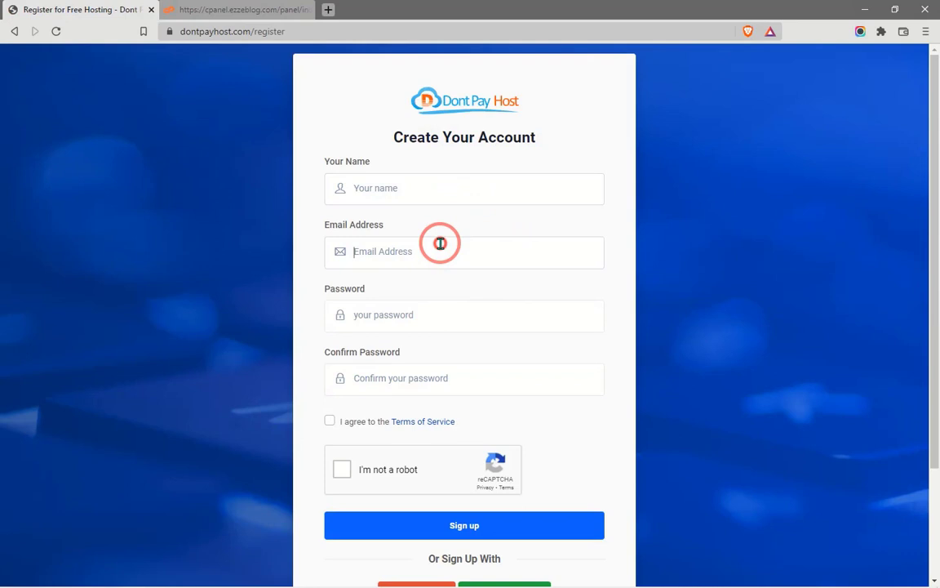
pyautogui.click(430, 315)
pyautogui.click(420, 375)
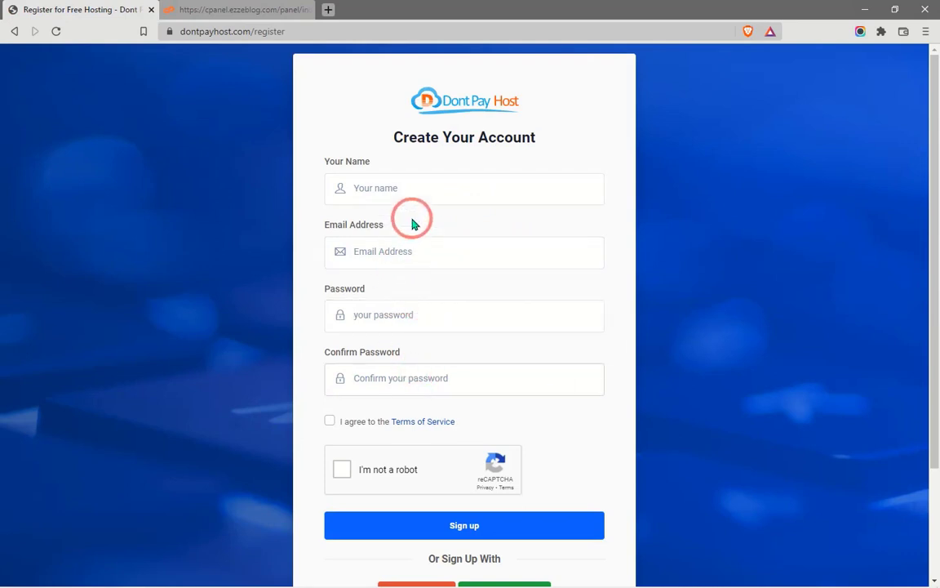
# Step: Fill in the registration form with the name Tech Host BD, the account's email address, and the account password with its confirmation
pyautogui.click(420, 187)
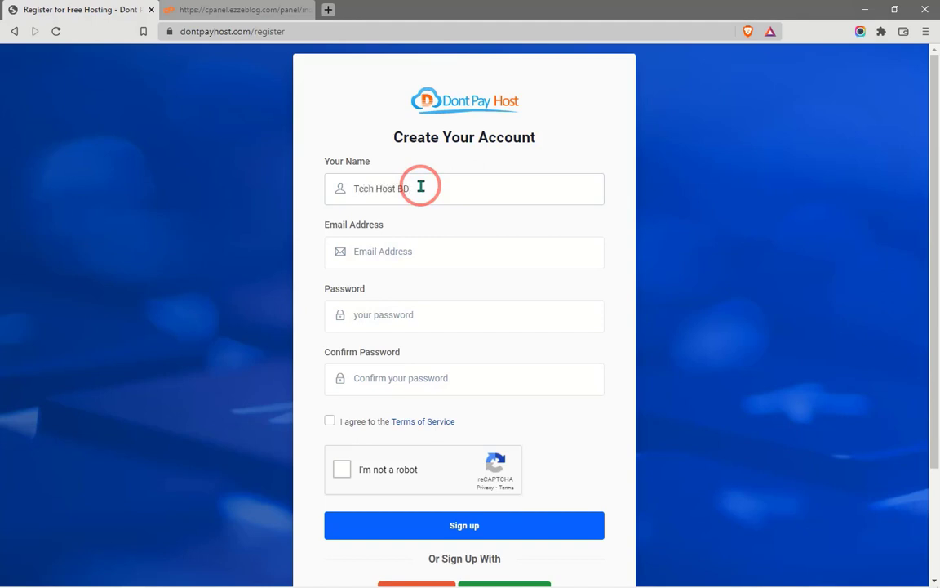
pyautogui.click(403, 251)
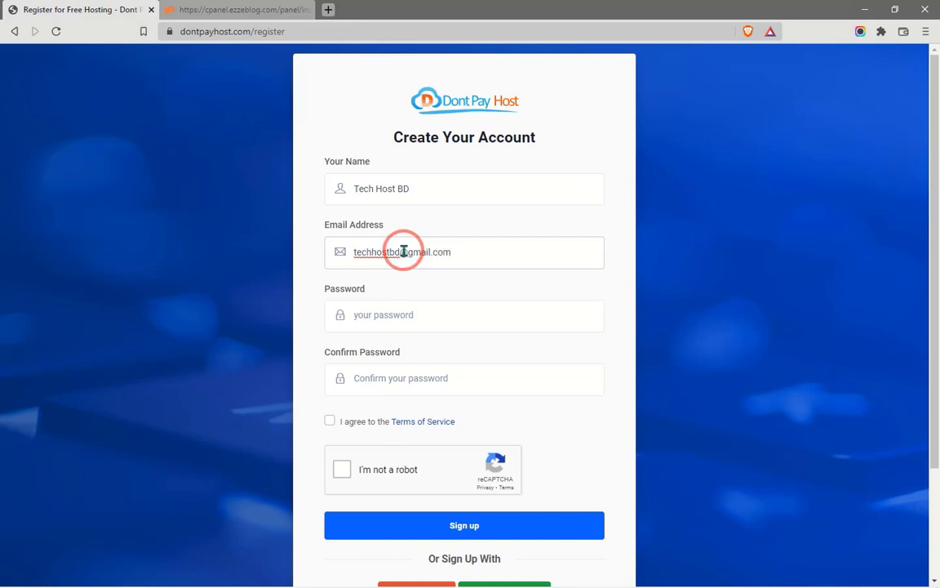
pyautogui.click(420, 319)
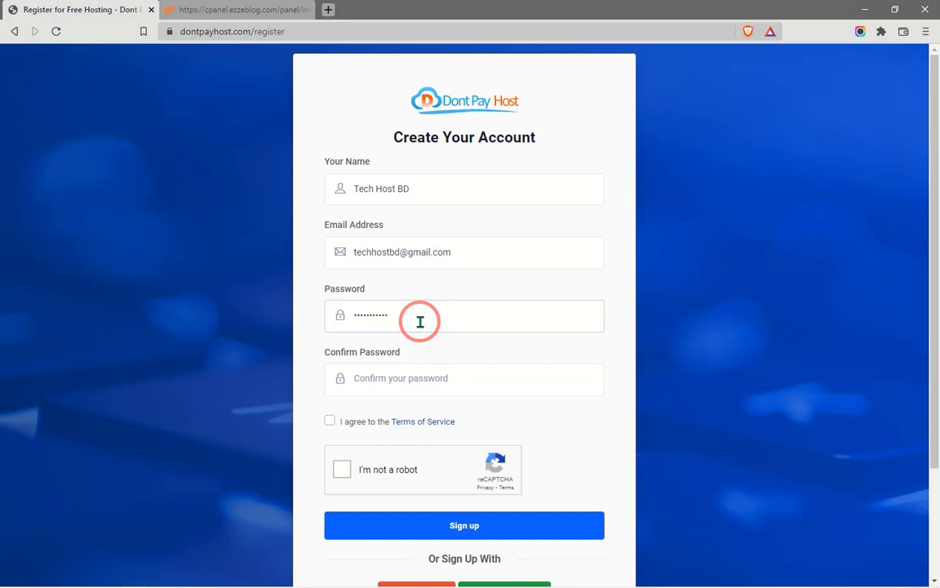
pyautogui.click(448, 388)
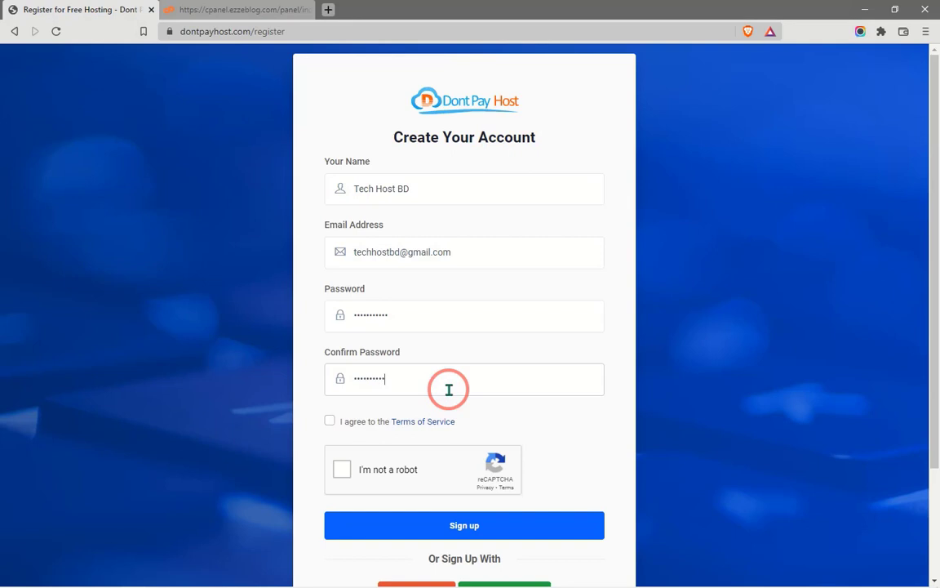
# Step: Agree to the Terms of Service and complete the reCAPTCHA by selecting and verifying all images with boats
pyautogui.scroll(-2, 449, 387)
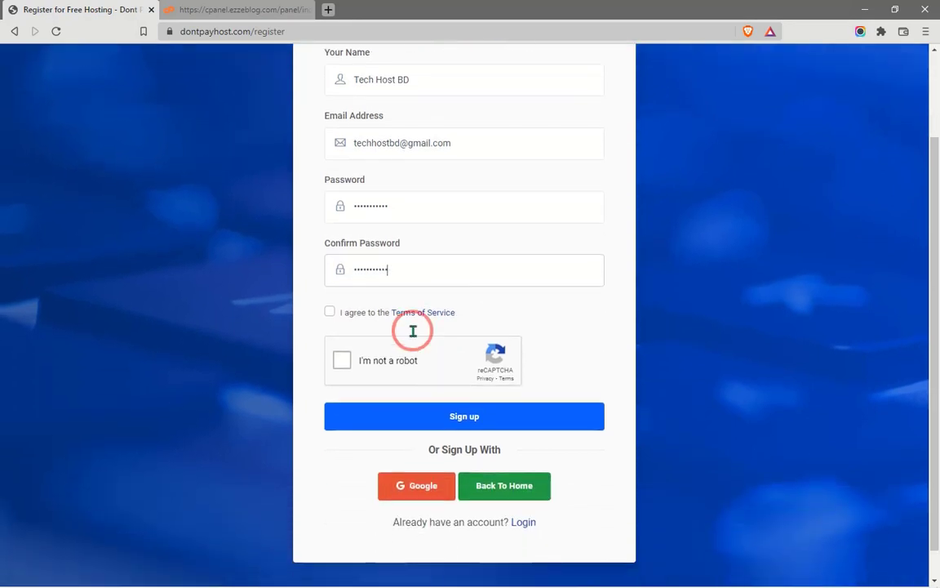
pyautogui.click(327, 313)
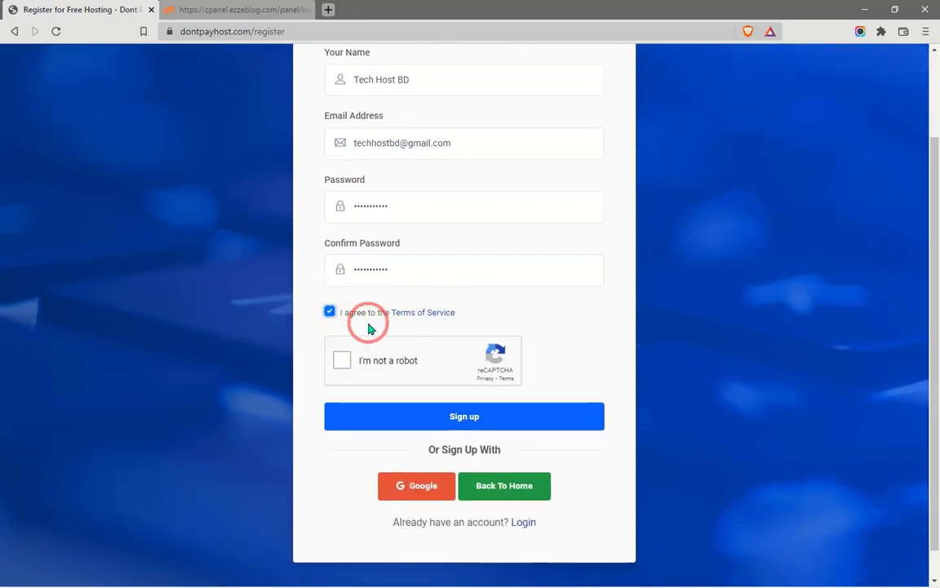
pyautogui.scroll(1, 359, 330)
pyautogui.scroll(1, 335, 391)
pyautogui.click(339, 431)
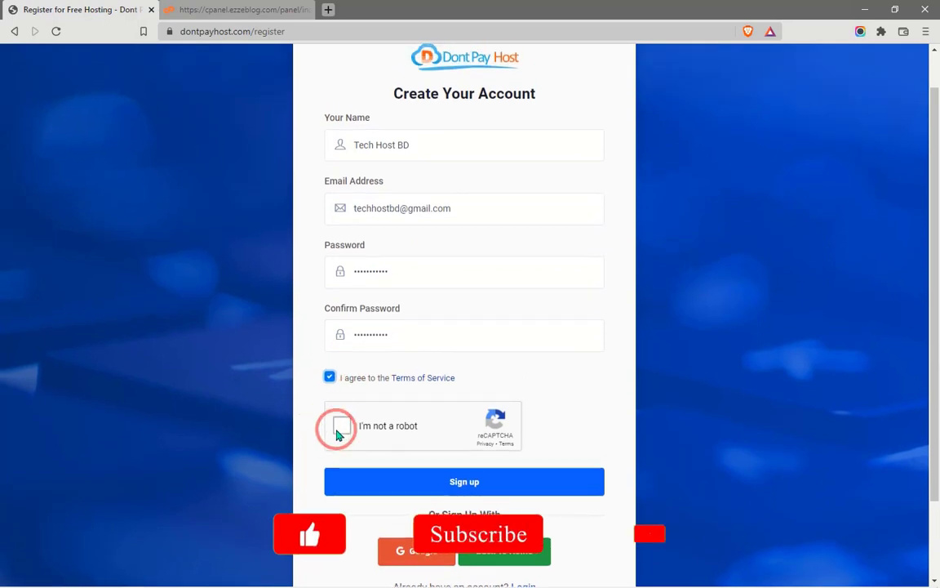
pyautogui.scroll(-3, 612, 328)
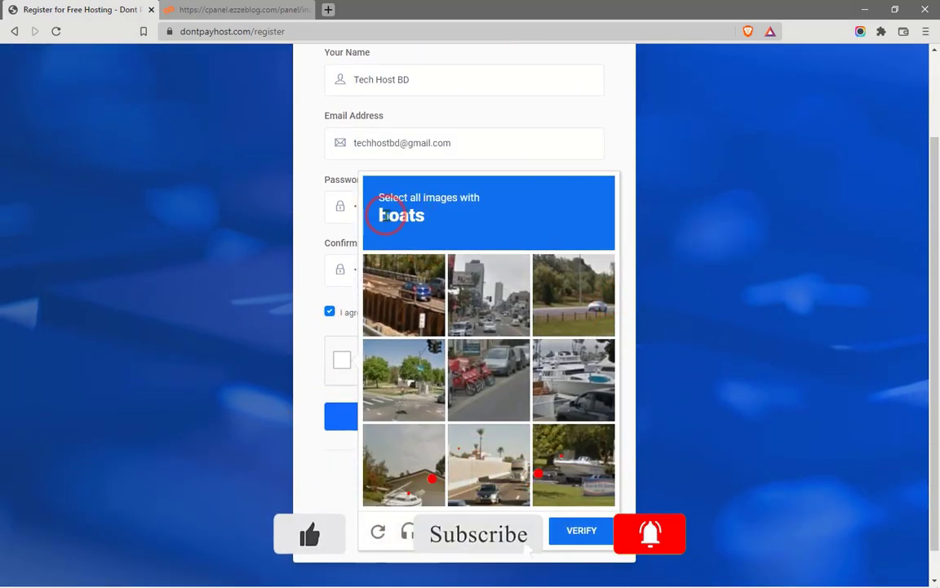
pyautogui.click(573, 380)
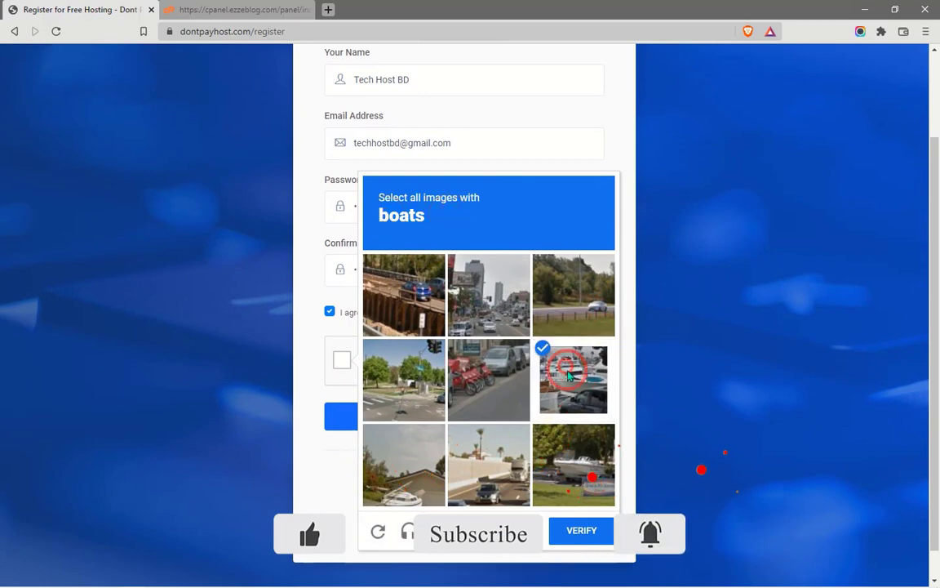
pyautogui.click(591, 473)
pyautogui.click(413, 457)
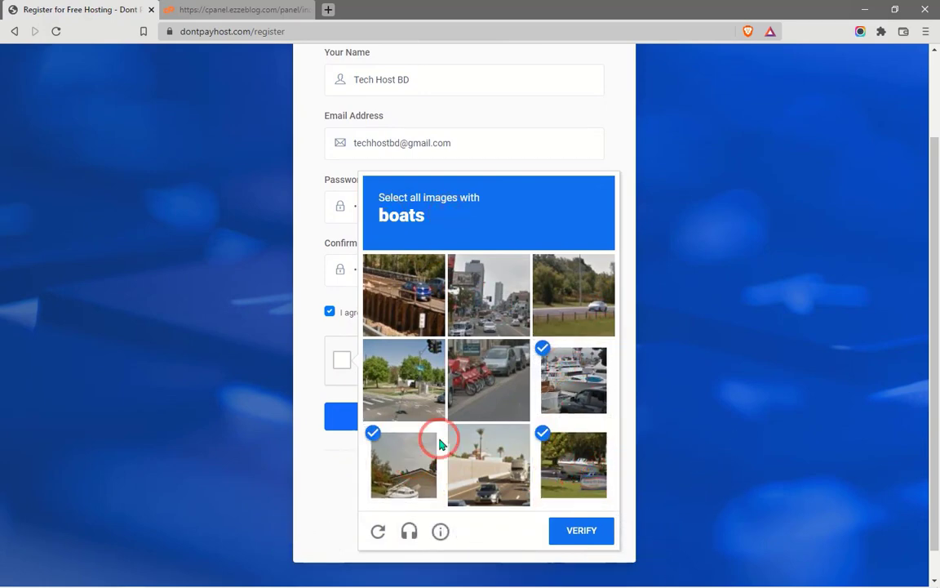
pyautogui.click(563, 539)
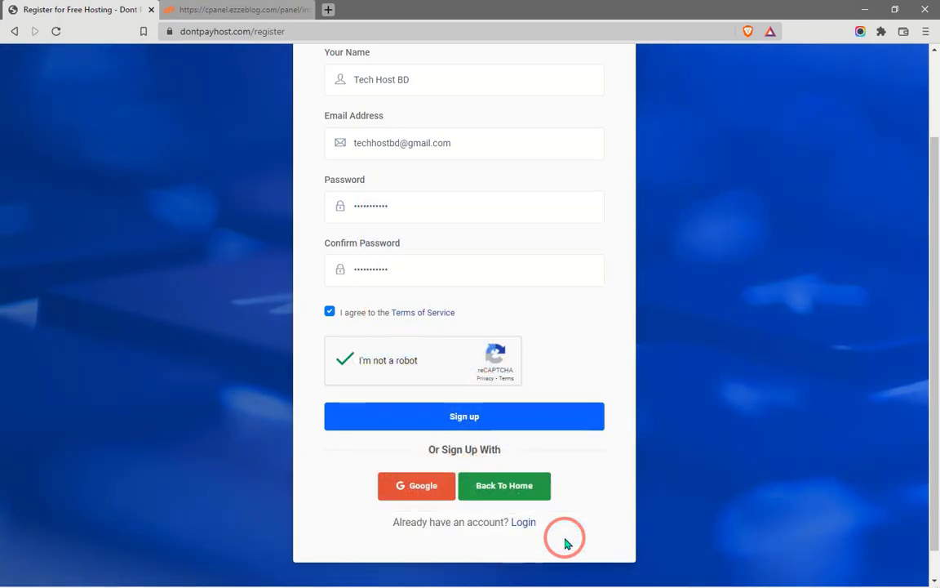
# Step: Submit the completed registration form to create the account with the entered email and password
pyautogui.scroll(-1, 441, 473)
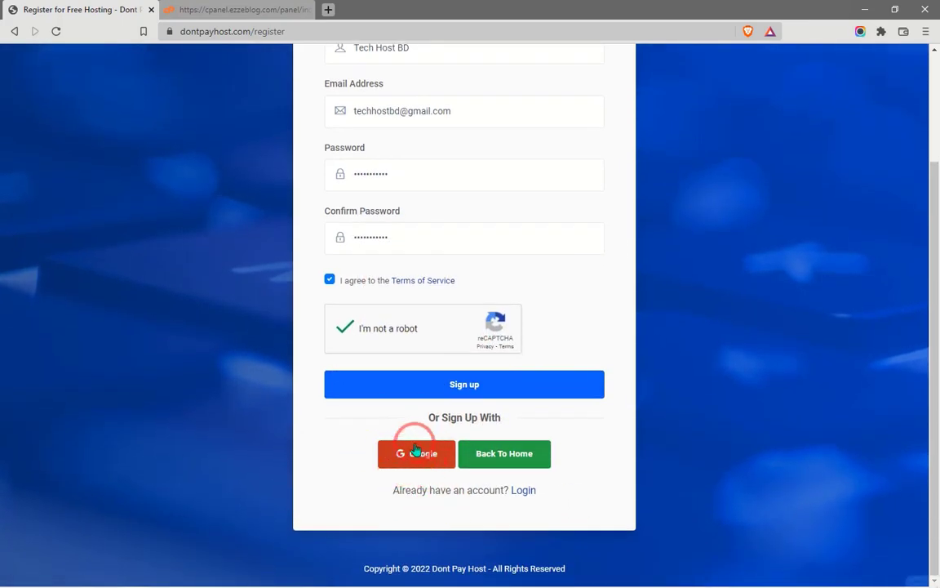
pyautogui.scroll(3, 404, 310)
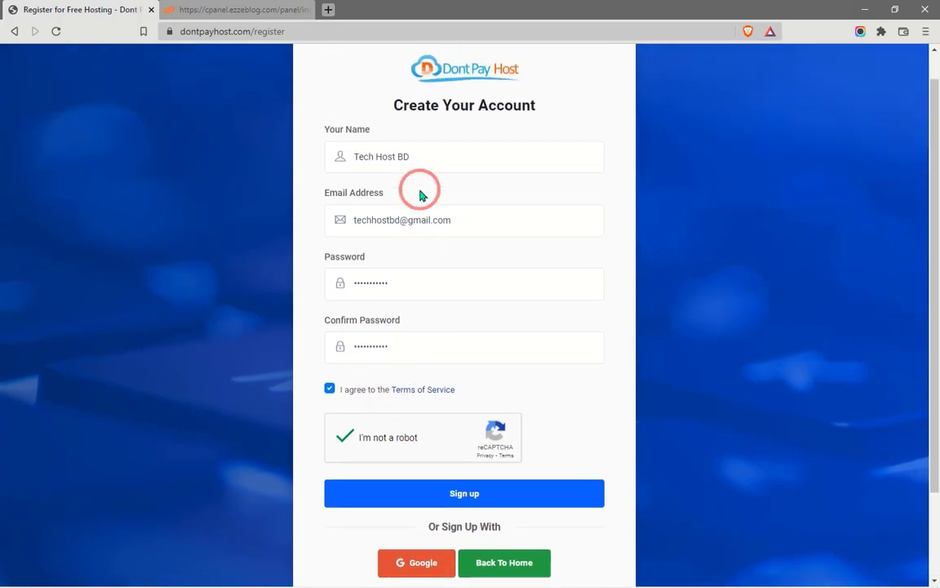
pyautogui.scroll(-3, 397, 190)
pyautogui.scroll(2, 407, 245)
pyautogui.scroll(-3, 396, 351)
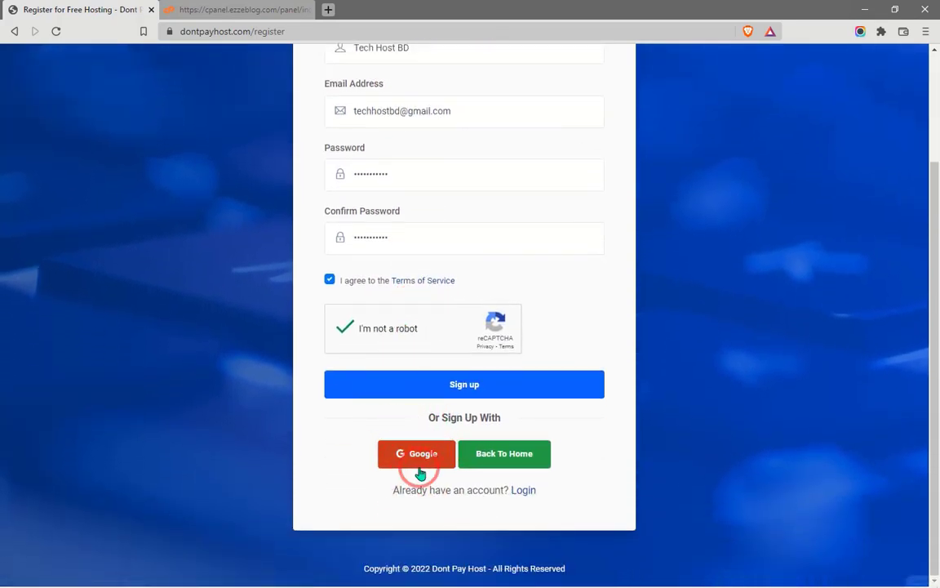
pyautogui.scroll(3, 422, 462)
pyautogui.scroll(-2, 427, 459)
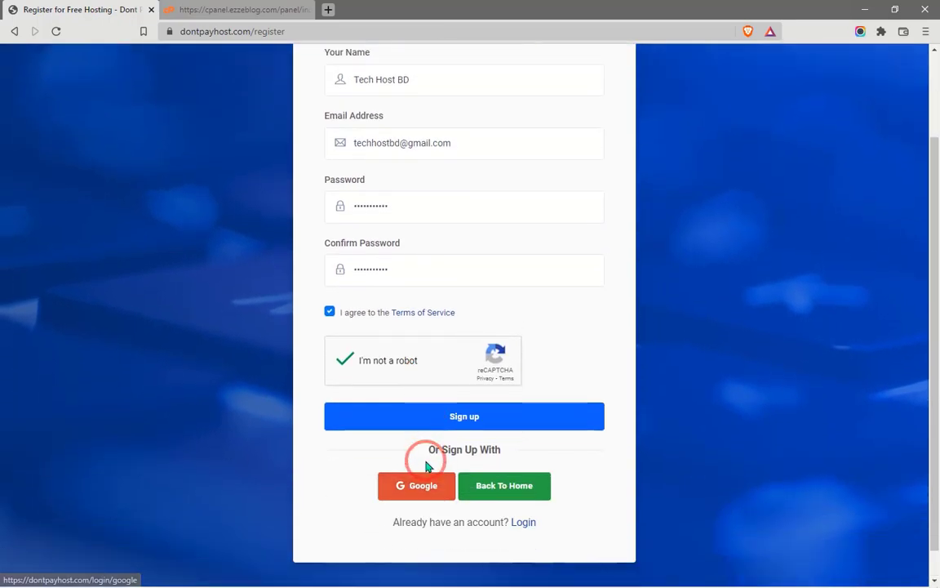
pyautogui.click(467, 425)
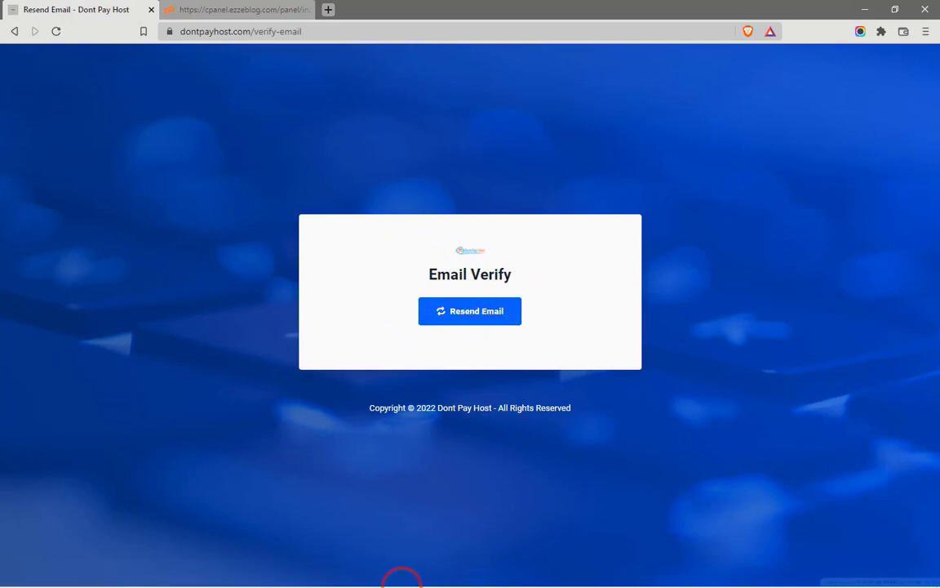
# Step: Switch to Chrome, open the Dont Pay Host verification message in the Gmail inbox and confirm the email address
pyautogui.click(157, 578)
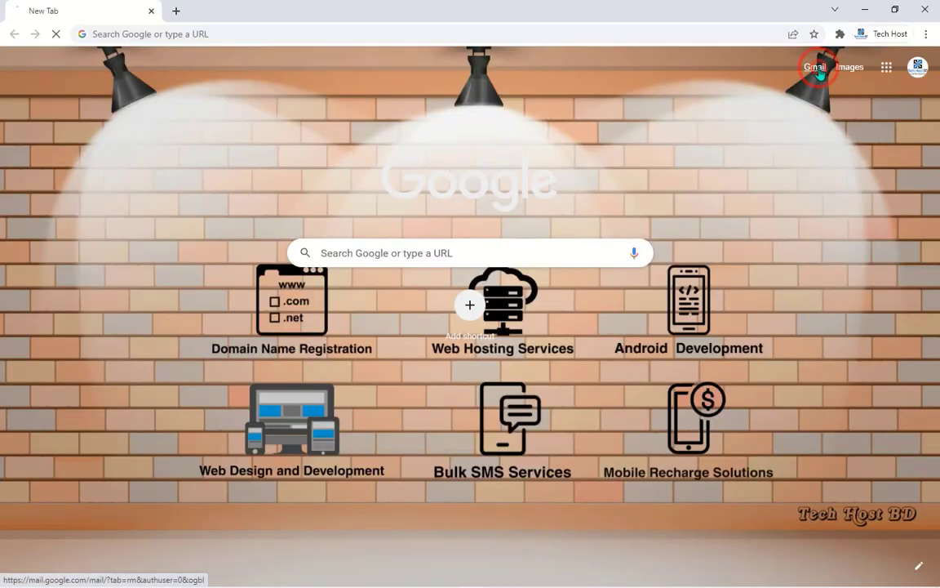
pyautogui.click(818, 68)
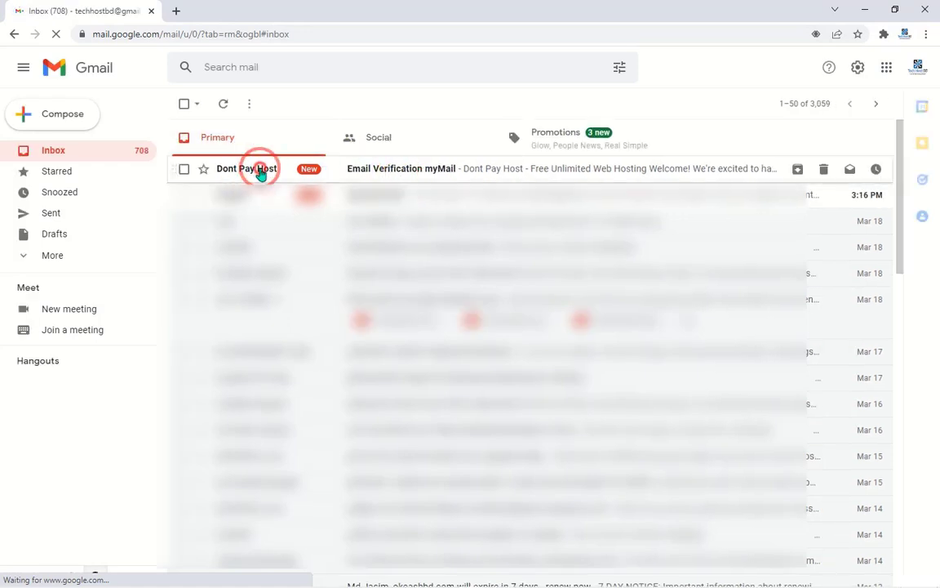
pyautogui.click(260, 169)
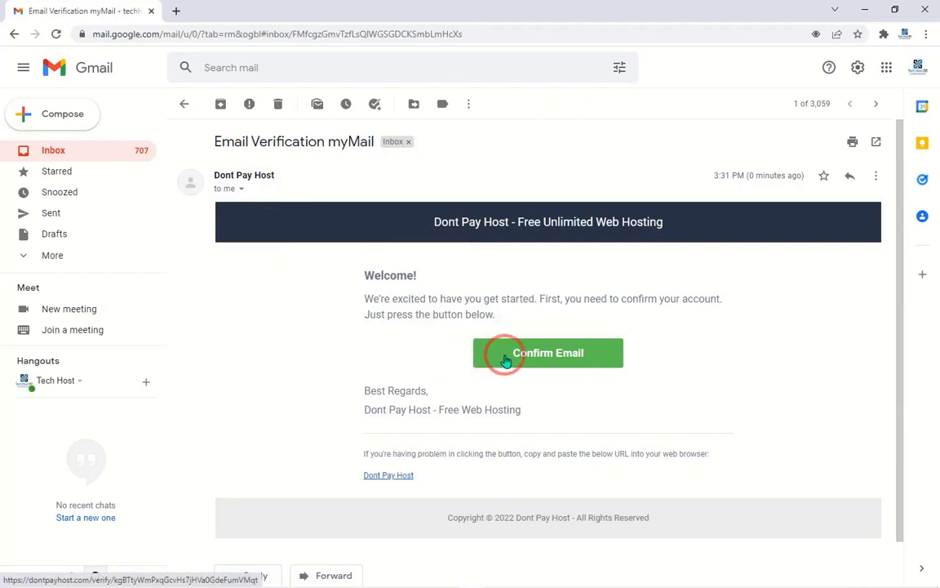
pyautogui.click(505, 360)
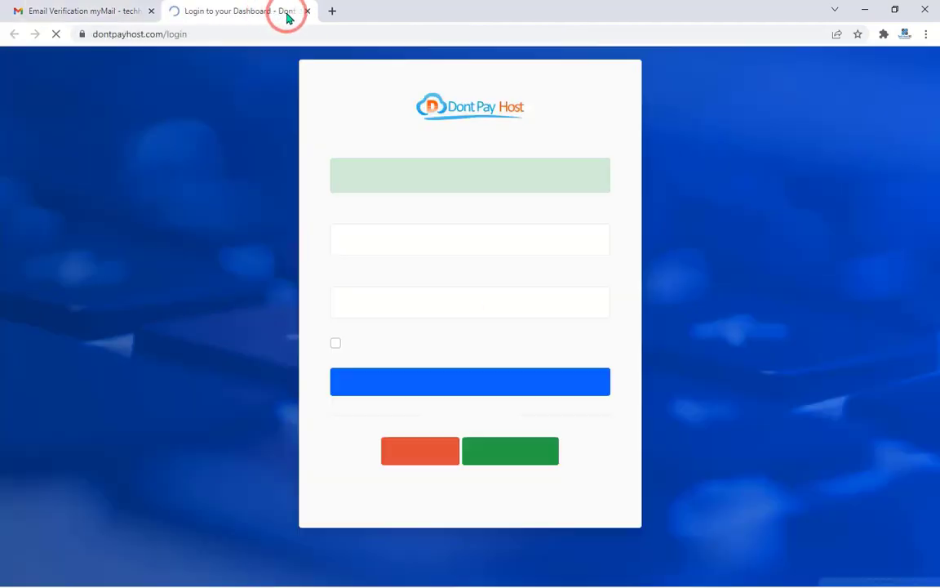
# Step: Log in to Dont Pay Host with the account's email address and password, with Keep me logged in enabled
pyautogui.moveTo(342, 183); pyautogui.dragTo(563, 180)
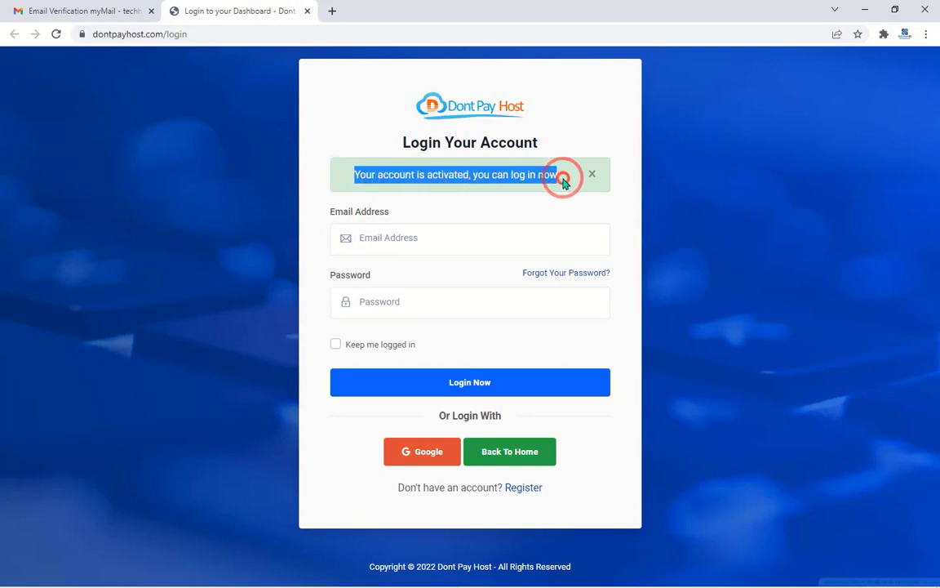
pyautogui.click(577, 181)
pyautogui.click(618, 176)
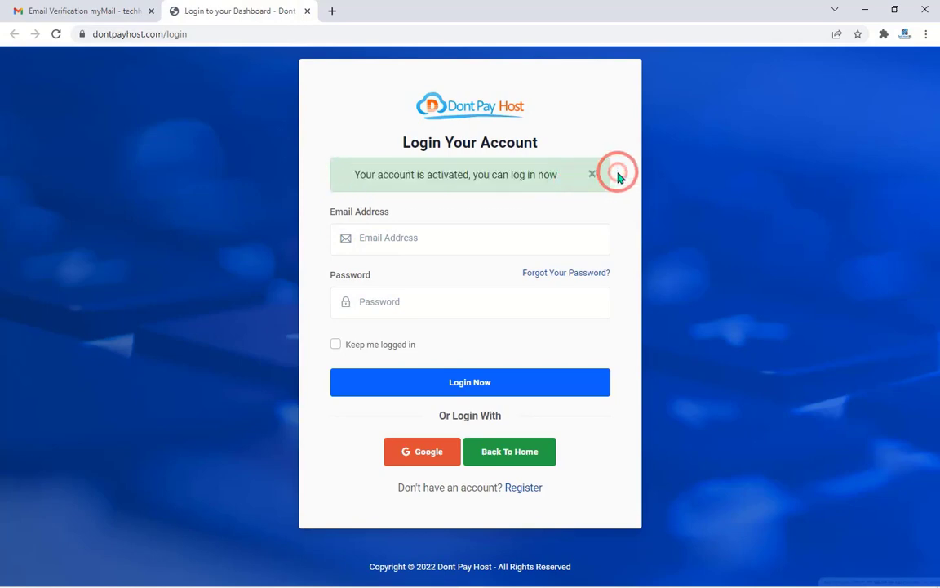
pyautogui.click(417, 241)
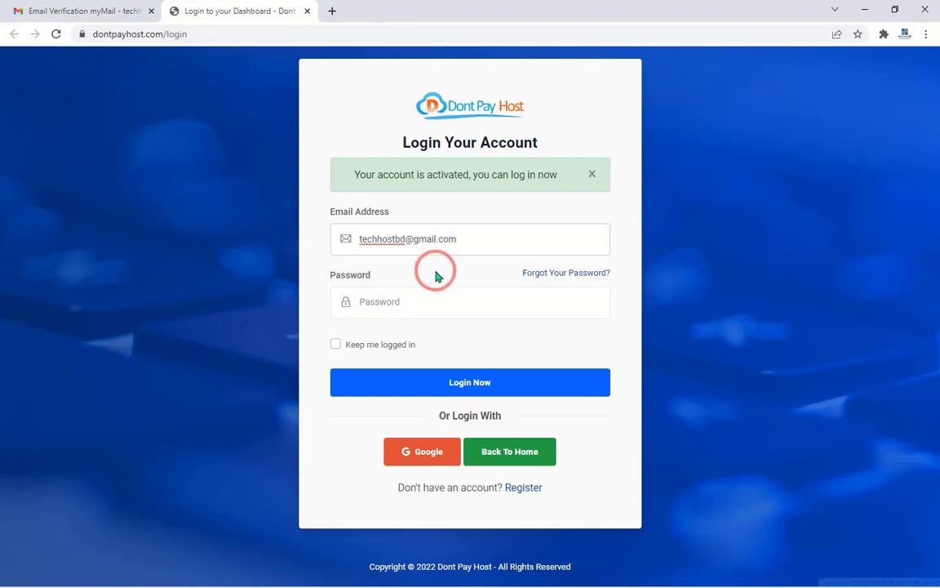
pyautogui.click(425, 298)
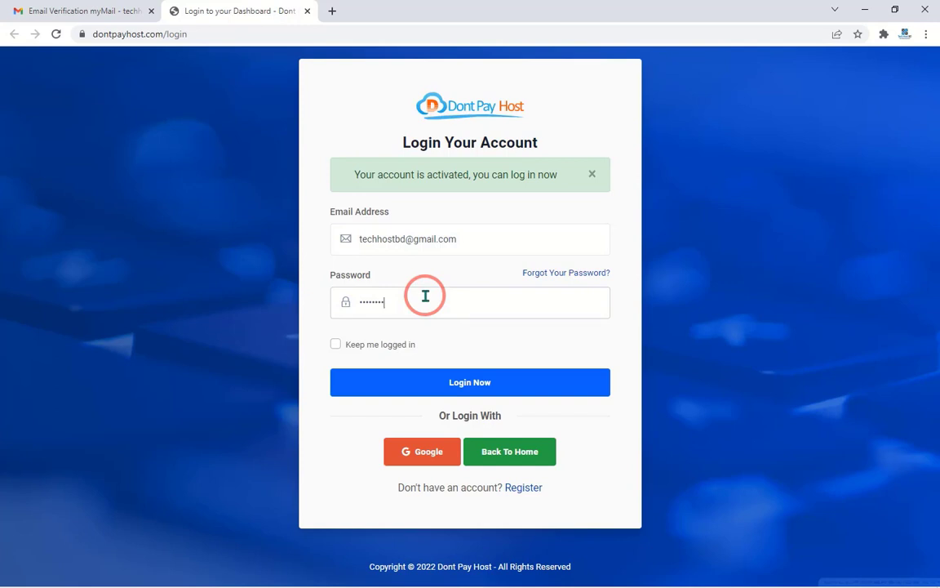
pyautogui.click(335, 344)
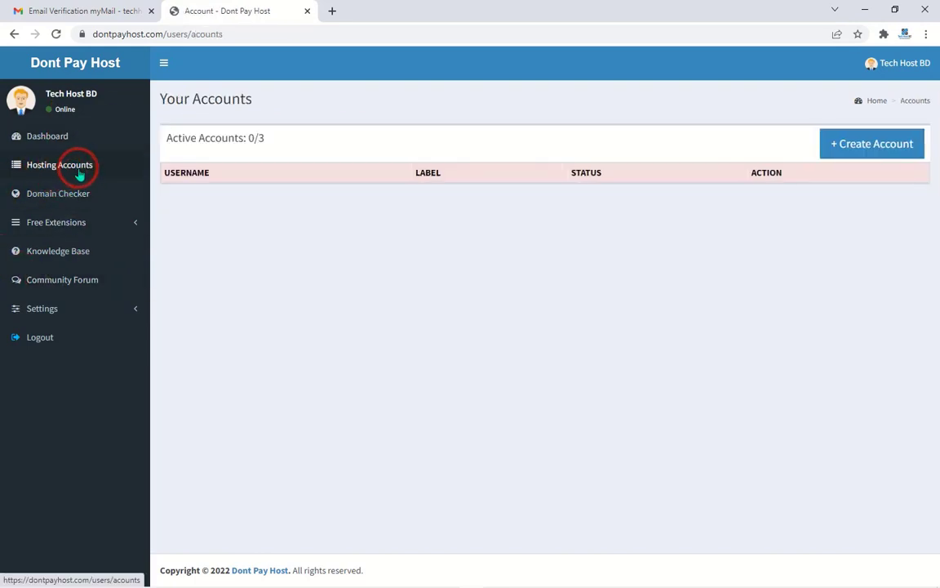
# Step: Start a new hosting account and review the Subdomain type with its available domain extensions
pyautogui.click(851, 151)
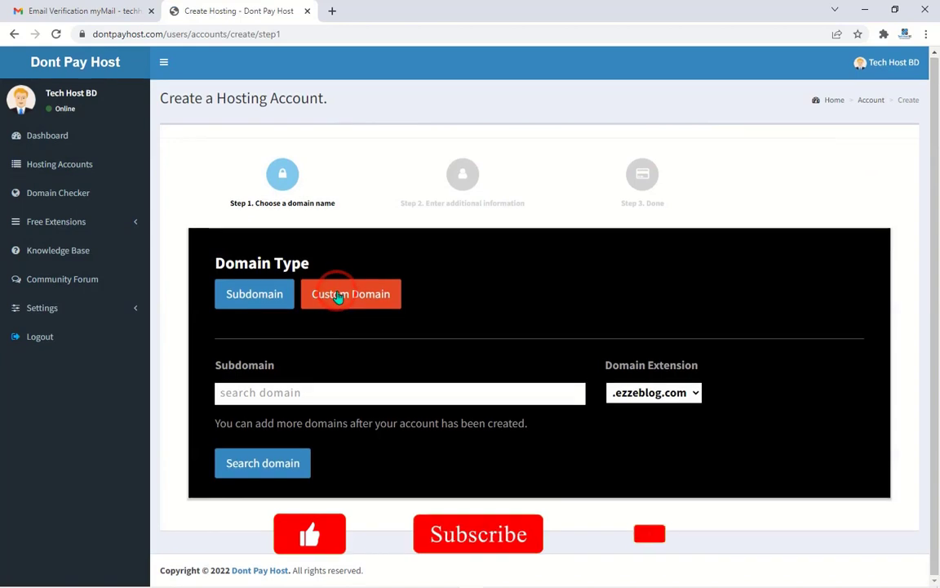
pyautogui.click(337, 295)
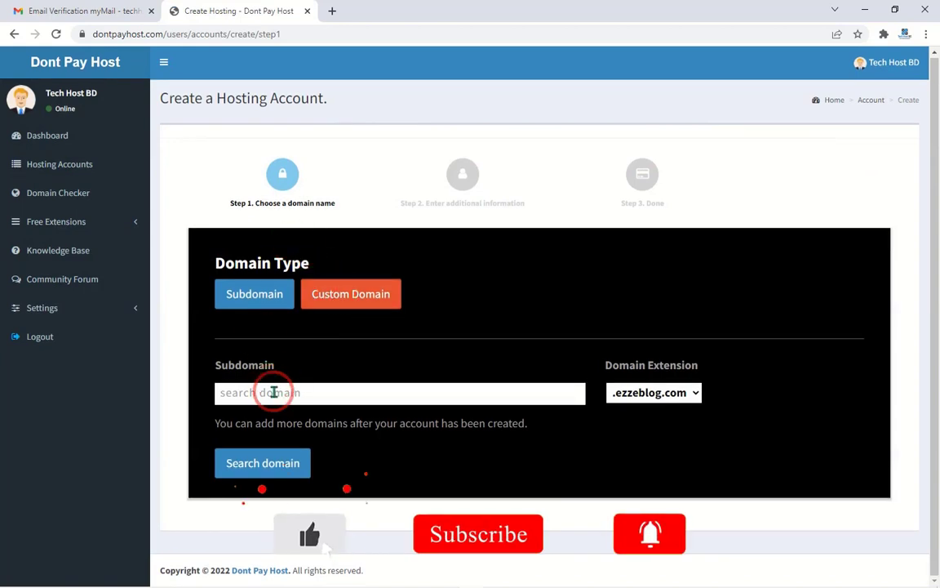
pyautogui.click(355, 303)
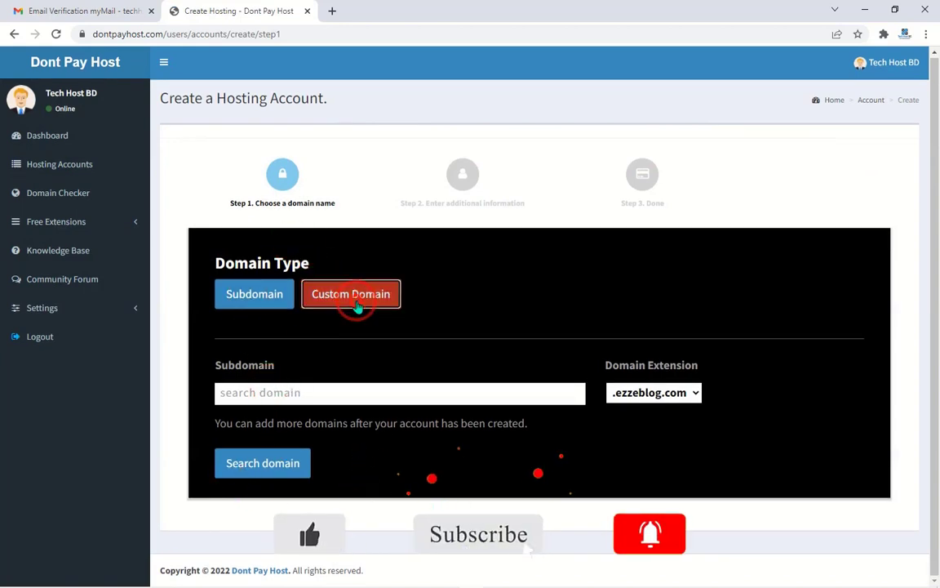
pyautogui.click(268, 307)
pyautogui.click(279, 396)
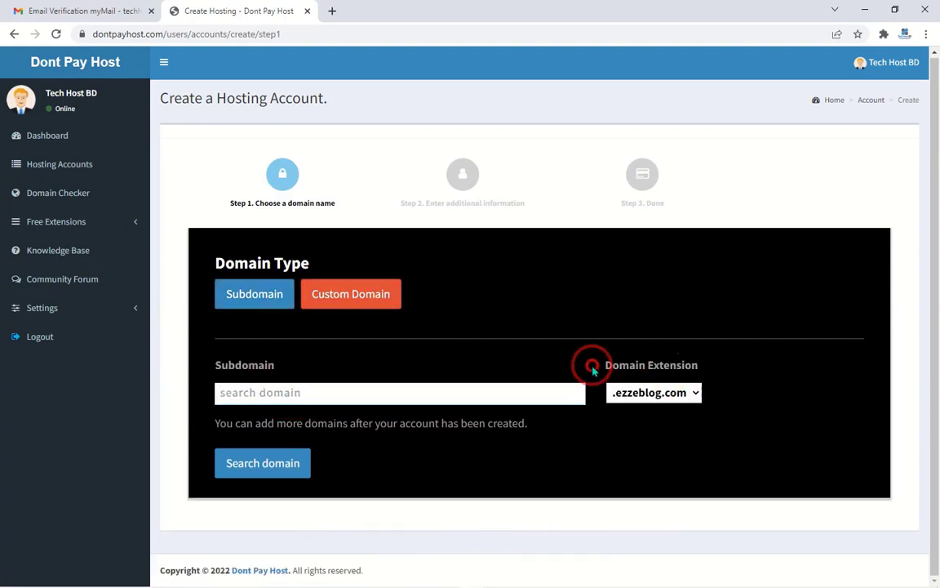
pyautogui.moveTo(591, 363); pyautogui.dragTo(712, 356)
pyautogui.click(714, 364)
pyautogui.click(695, 399)
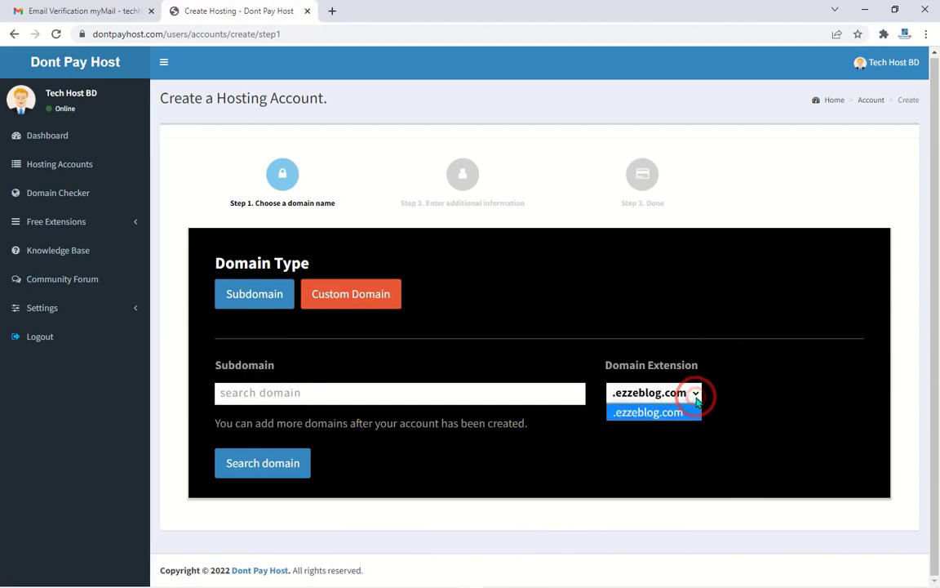
pyautogui.click(683, 393)
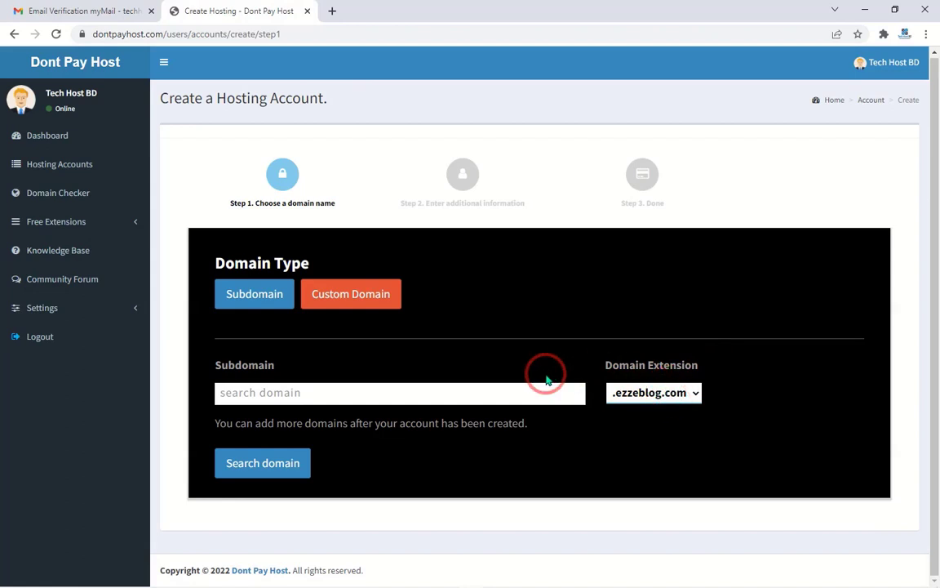
# Step: Show the Custom Domain option and examine which nameservers a custom domain must point to
pyautogui.click(378, 306)
pyautogui.scroll(-1, 359, 343)
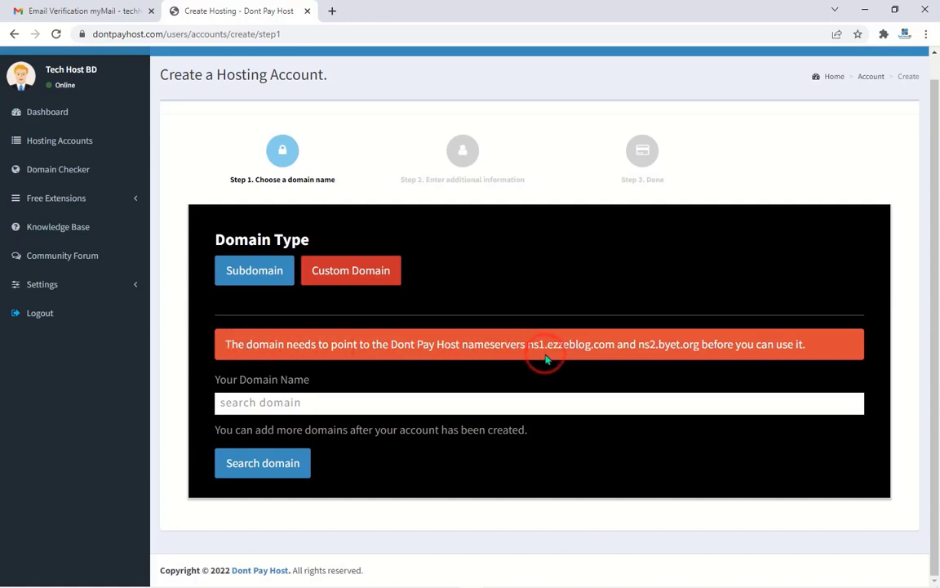
pyautogui.moveTo(528, 343); pyautogui.dragTo(705, 344)
pyautogui.click(634, 345)
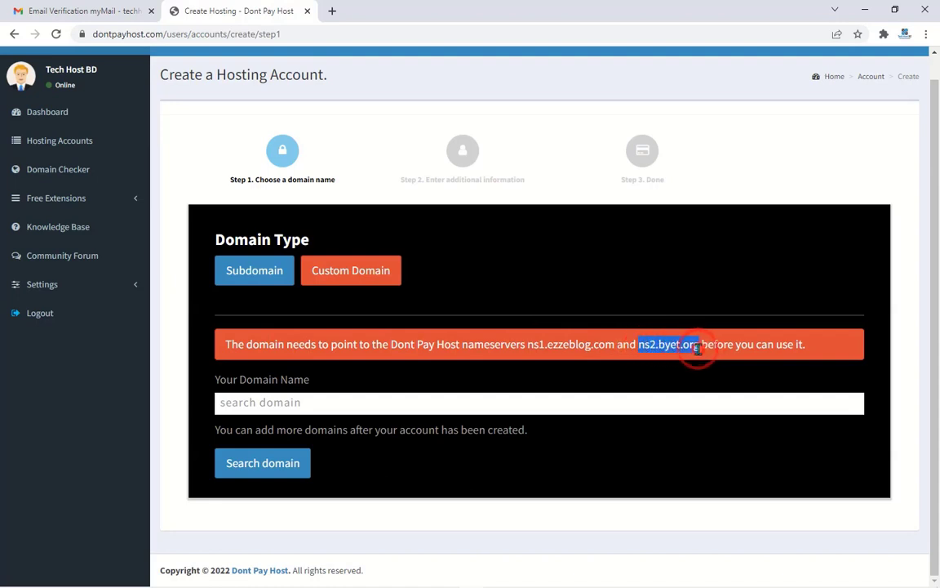
pyautogui.click(684, 346)
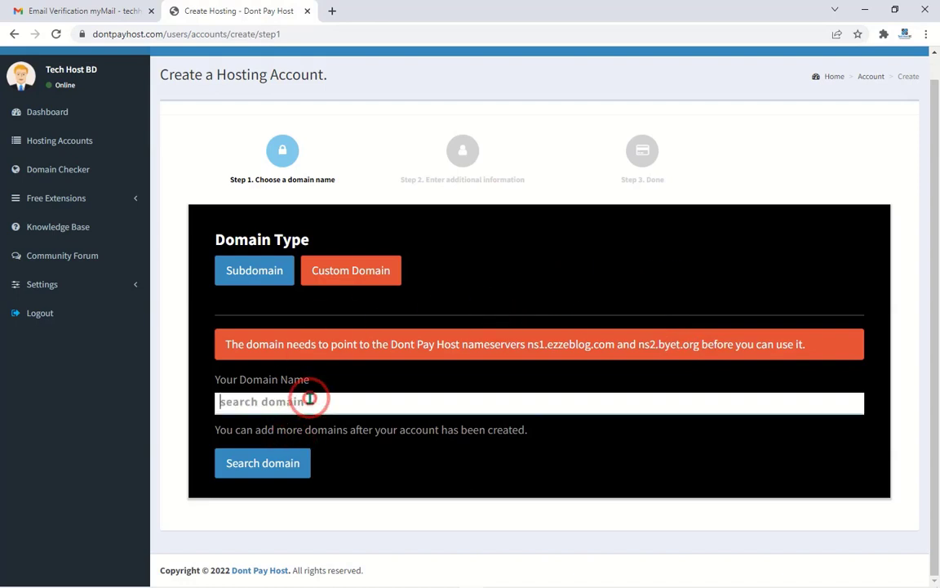
pyautogui.click(336, 403)
# Step: Choose the Subdomain type and search for the subdomain techhost with the .ezzeblog.com extension
pyautogui.click(253, 271)
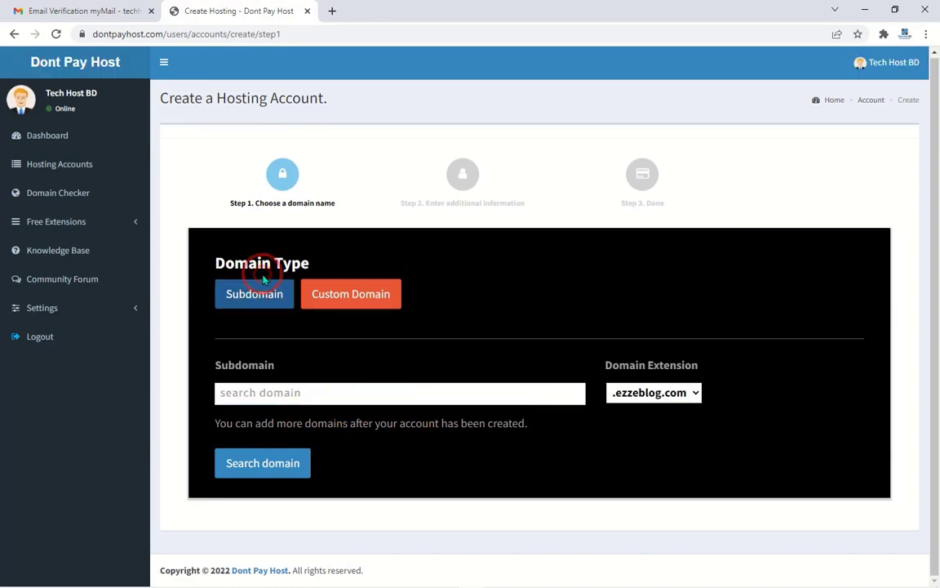
pyautogui.click(318, 392)
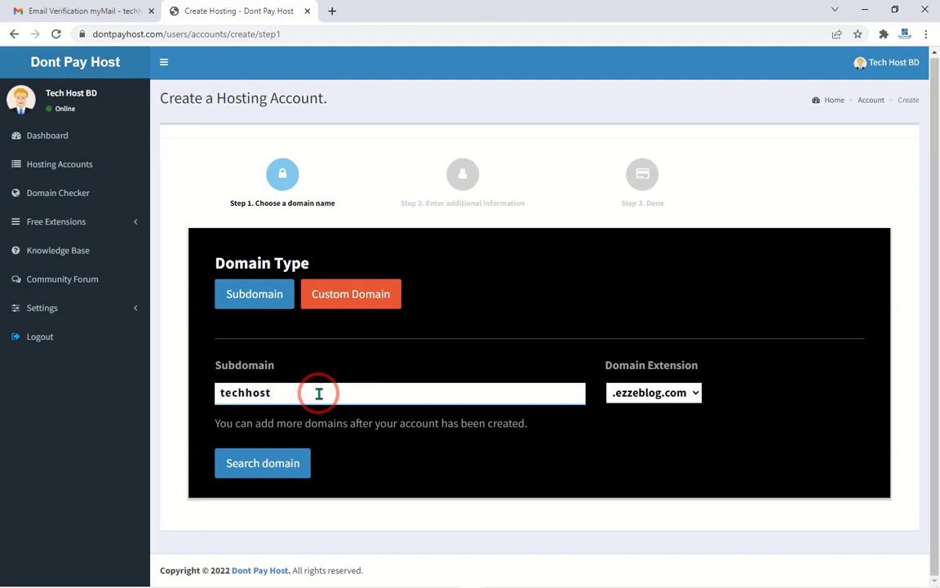
pyautogui.click(435, 340)
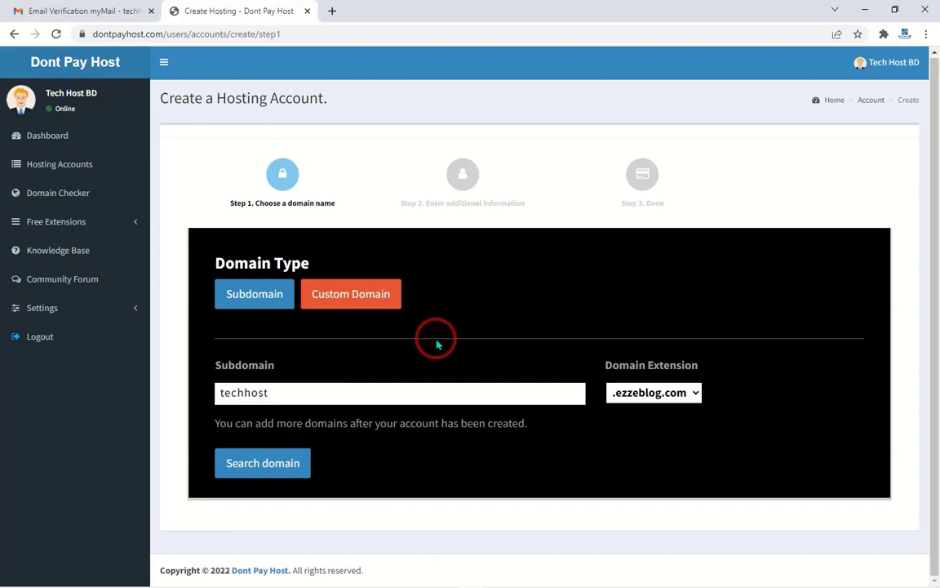
pyautogui.click(269, 459)
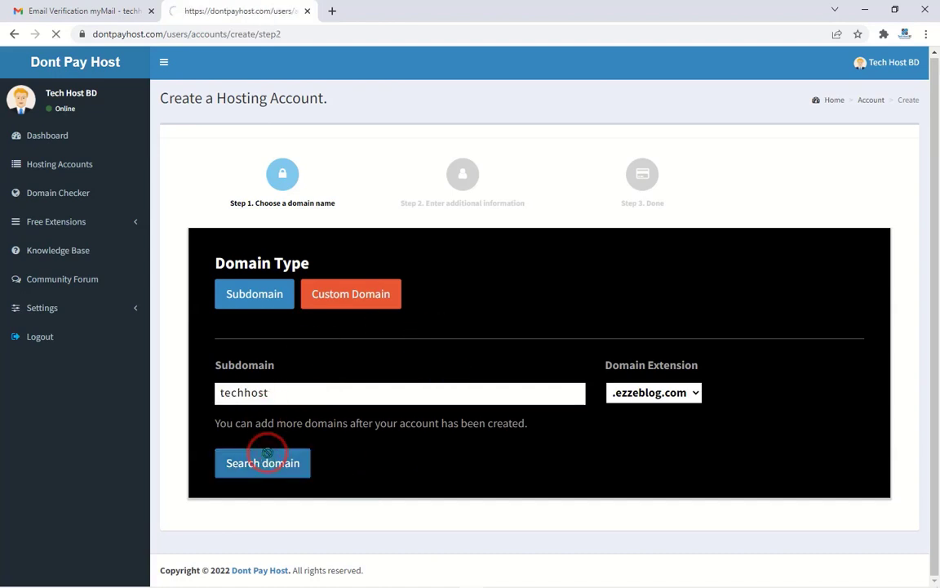
pyautogui.scroll(-2, 330, 486)
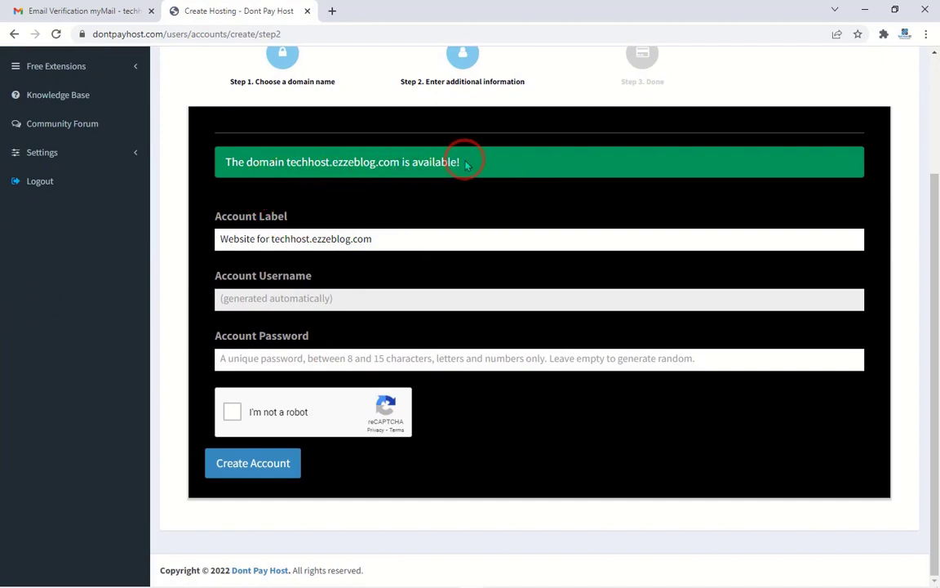
# Step: Examine the domain's availability and the hosting account's label, username and password fields
pyautogui.moveTo(338, 175); pyautogui.dragTo(210, 168)
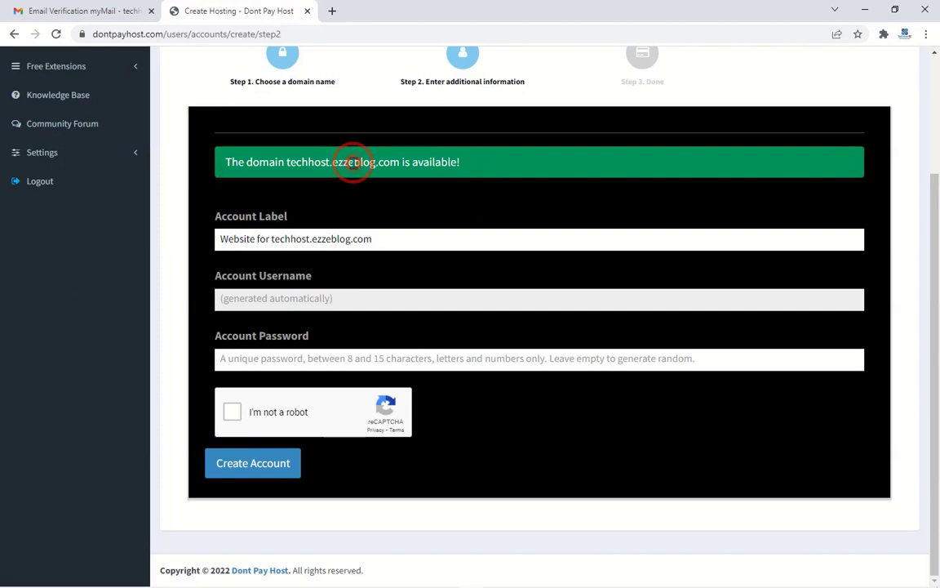
pyautogui.click(395, 233)
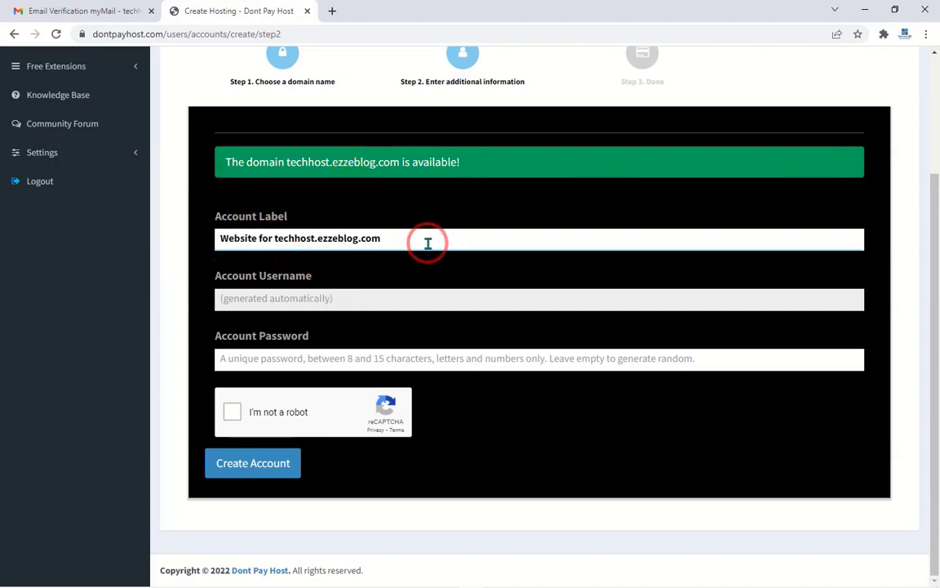
pyautogui.click(368, 300)
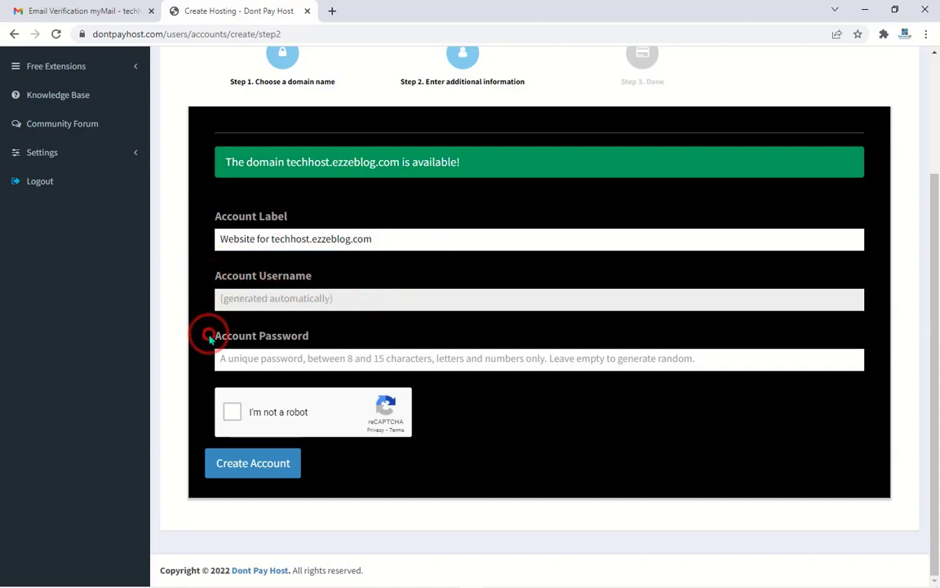
pyautogui.moveTo(203, 331); pyautogui.dragTo(394, 330)
pyautogui.click(274, 331)
pyautogui.click(230, 357)
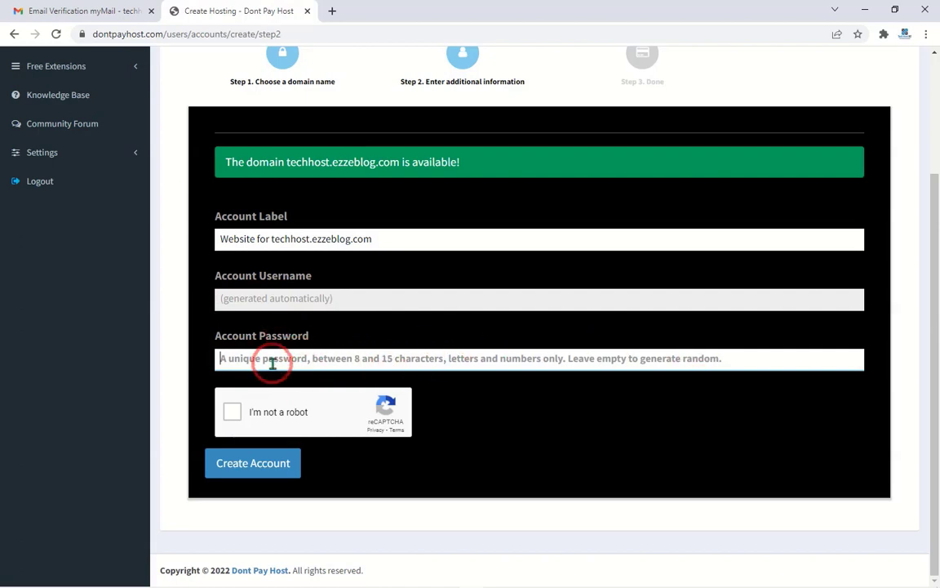
# Step: Complete the reCAPTCHA by selecting and verifying all images with motorcycles, and create the hosting account with the password left empty
pyautogui.click(232, 413)
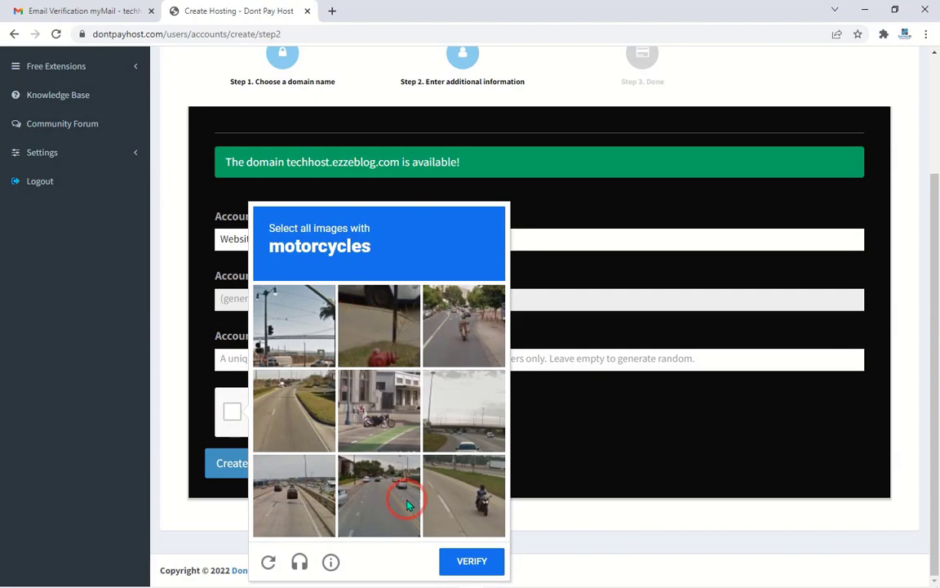
pyautogui.click(463, 503)
pyautogui.click(378, 428)
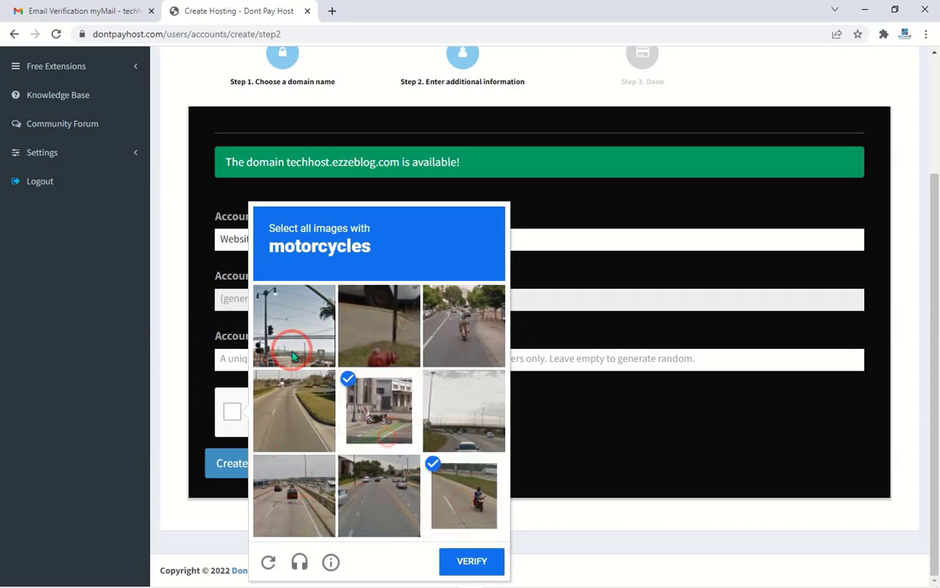
pyautogui.click(441, 327)
pyautogui.click(463, 561)
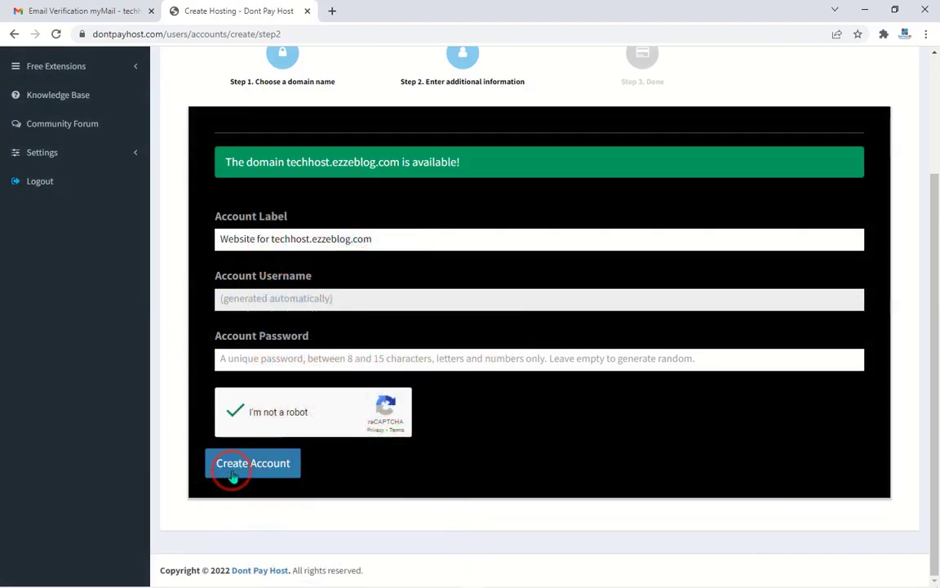
pyautogui.click(232, 477)
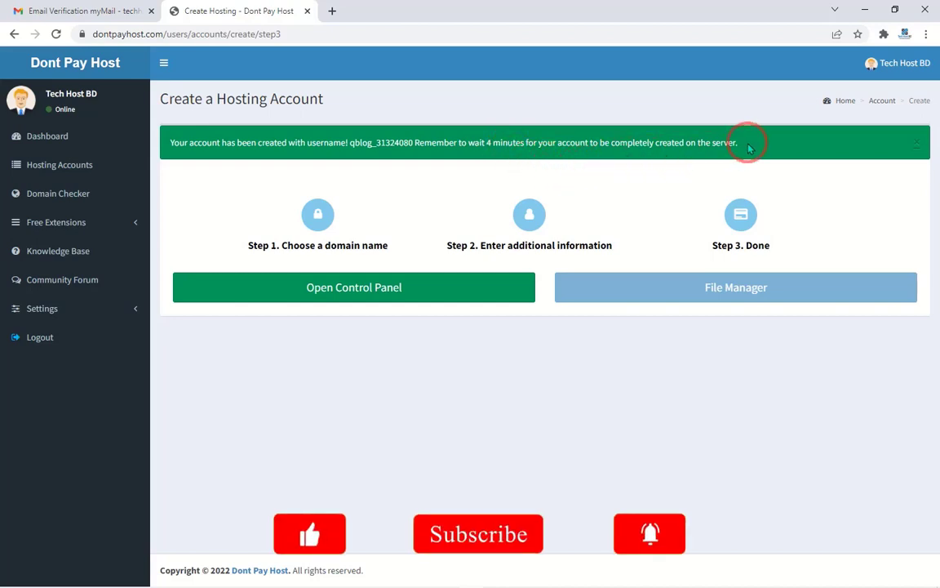
# Step: Reload the finished hosting setup page, open the control panel and approve receiving service emails
pyautogui.moveTo(748, 147); pyautogui.dragTo(519, 151)
pyautogui.moveTo(178, 153); pyautogui.dragTo(170, 152)
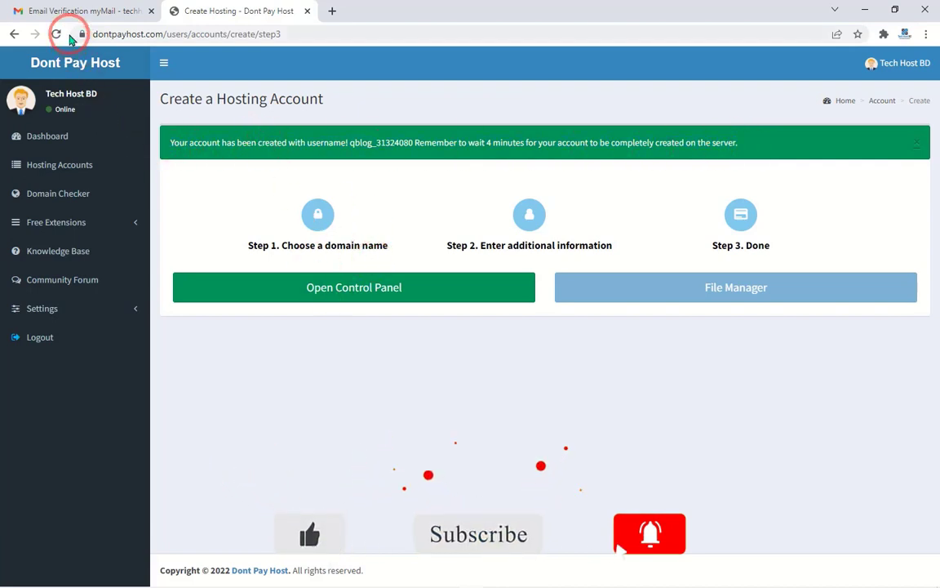
pyautogui.click(57, 34)
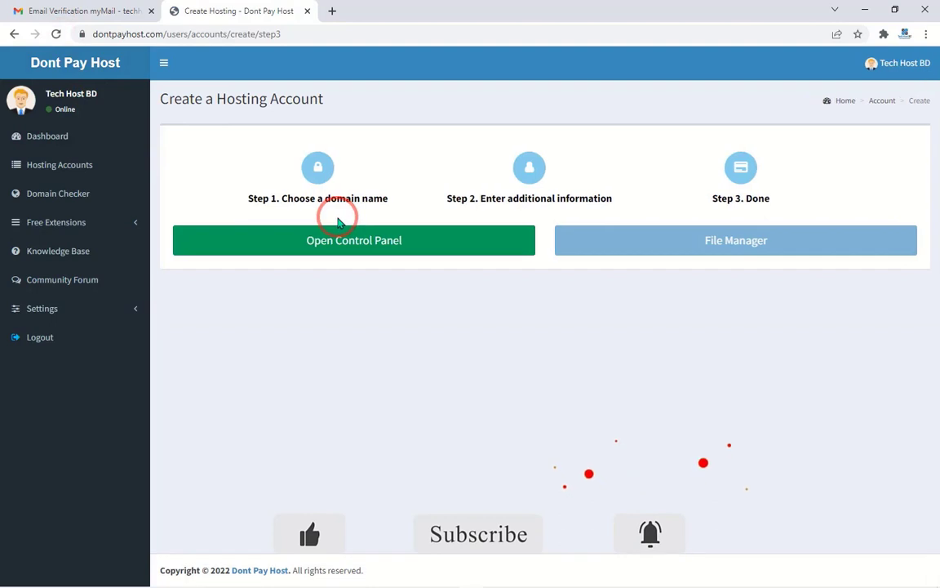
pyautogui.click(383, 244)
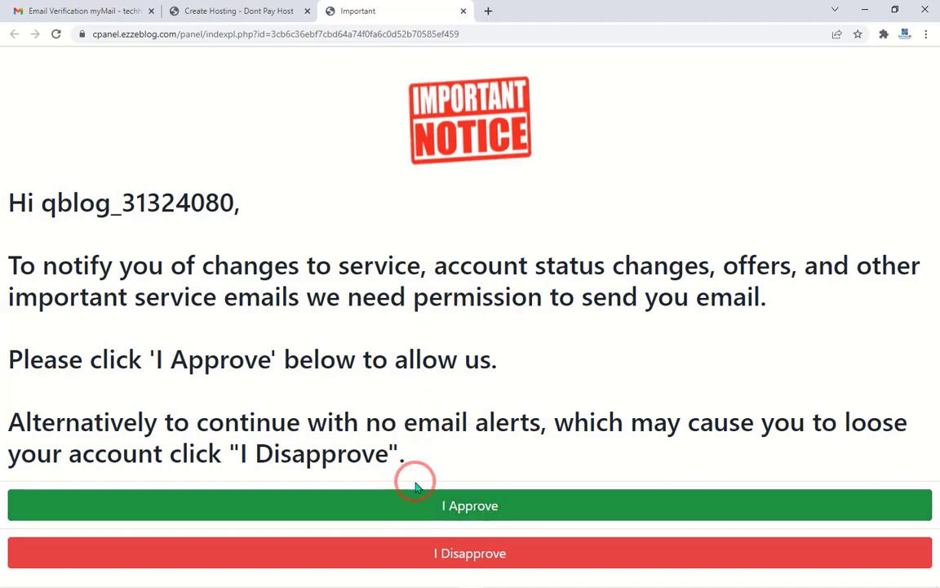
pyautogui.click(480, 506)
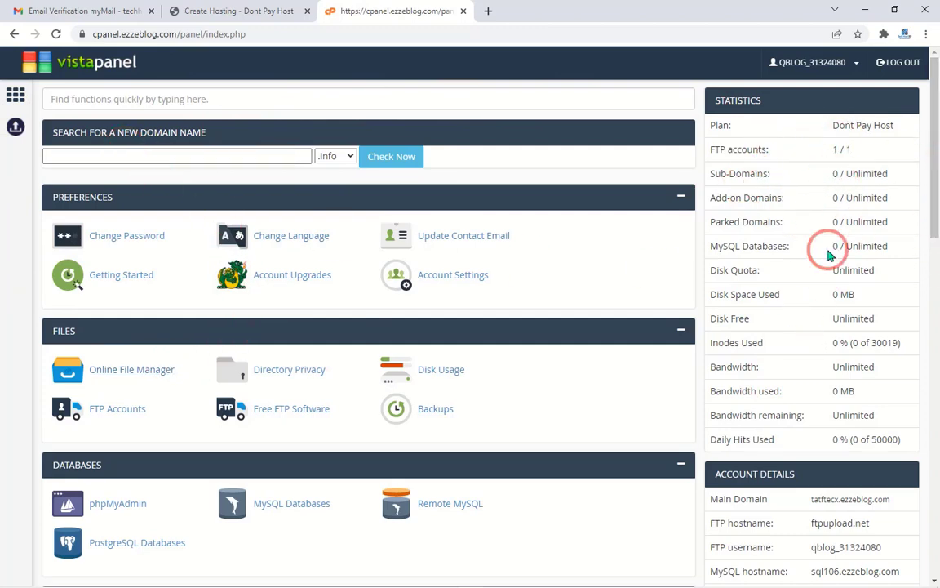
# Step: Examine the control panel's statistics and account details along with its Files, Databases and Domains sections
pyautogui.scroll(-1, 818, 247)
pyautogui.scroll(1, 923, 216)
pyautogui.scroll(-1, 934, 157)
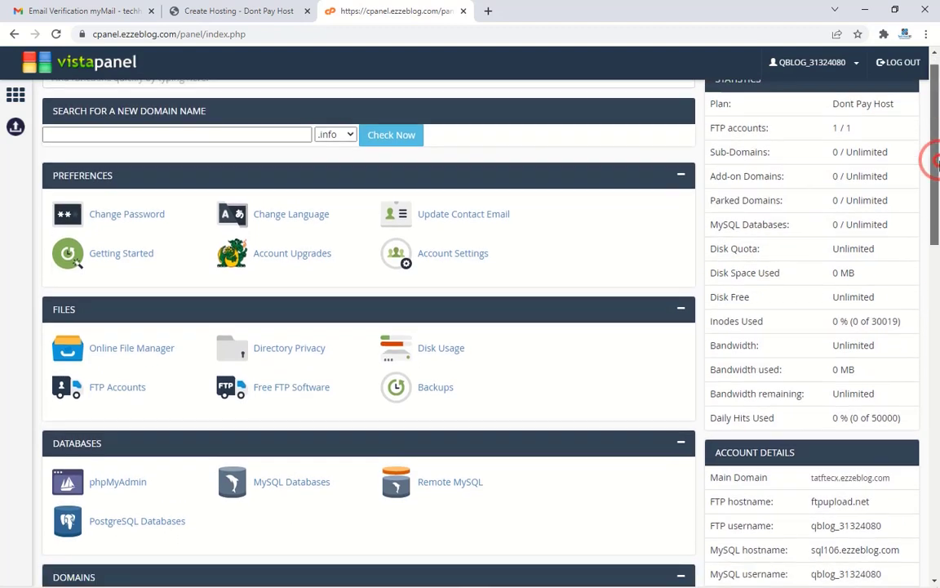
pyautogui.moveTo(933, 158); pyautogui.dragTo(937, 215)
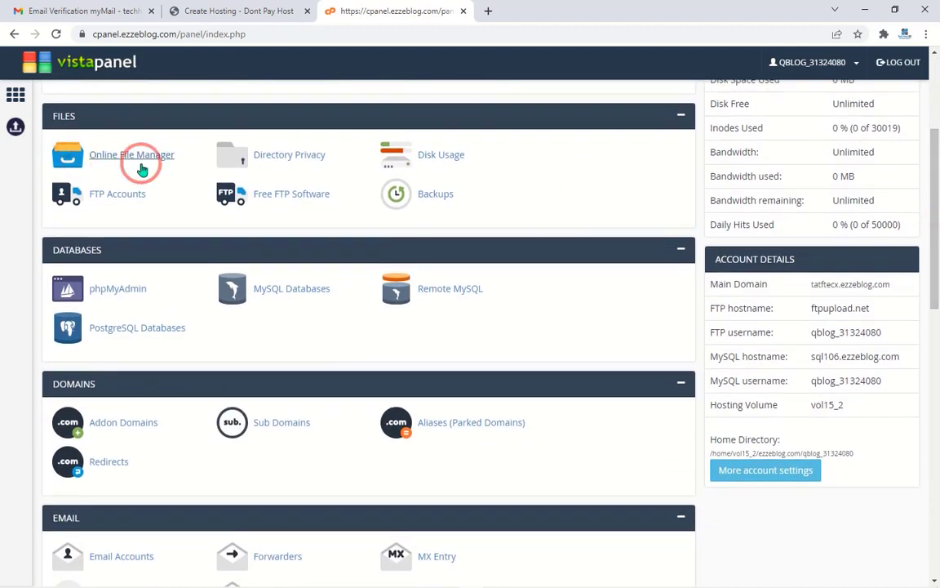
pyautogui.scroll(-1, 151, 237)
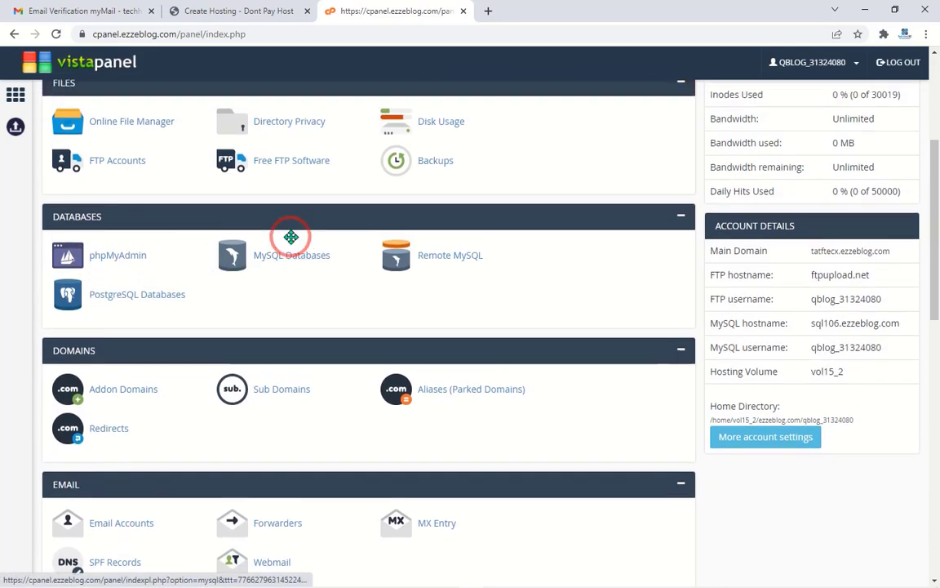
pyautogui.scroll(1, 289, 237)
pyautogui.scroll(-3, 158, 289)
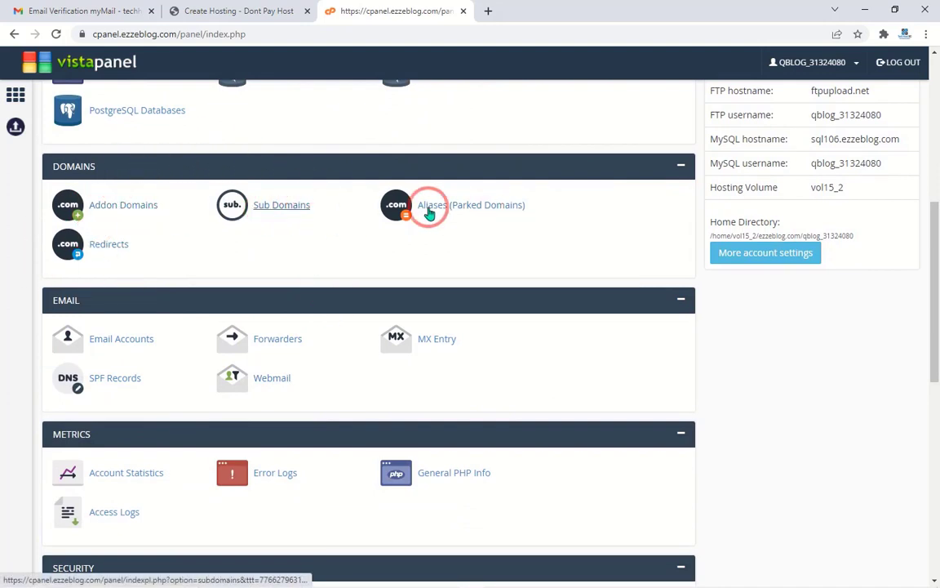
pyautogui.scroll(-1, 451, 207)
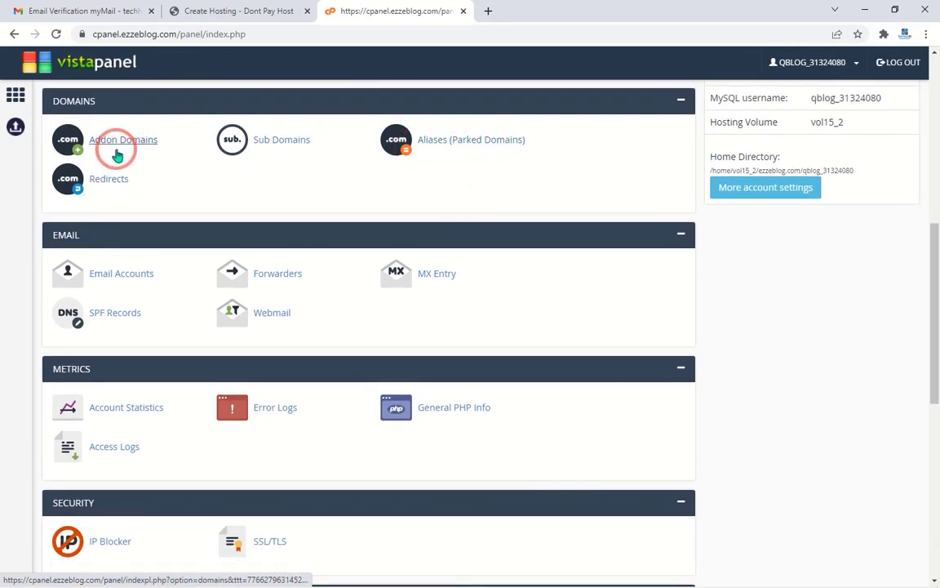
# Step: Examine the control panel's Email, Metrics, Security, Software and Advanced sections and return to the start of the page
pyautogui.scroll(-1, 193, 243)
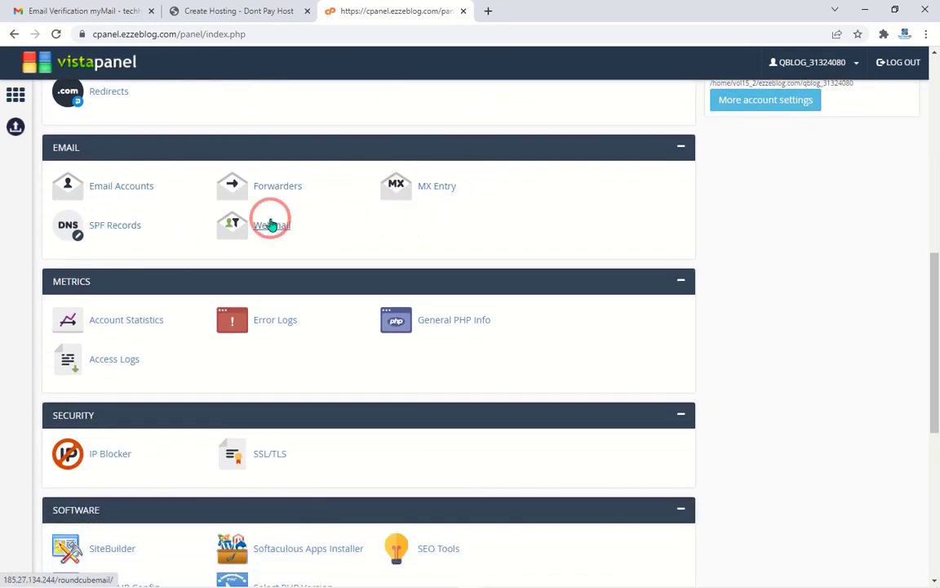
pyautogui.scroll(-1, 136, 292)
pyautogui.scroll(-1, 123, 238)
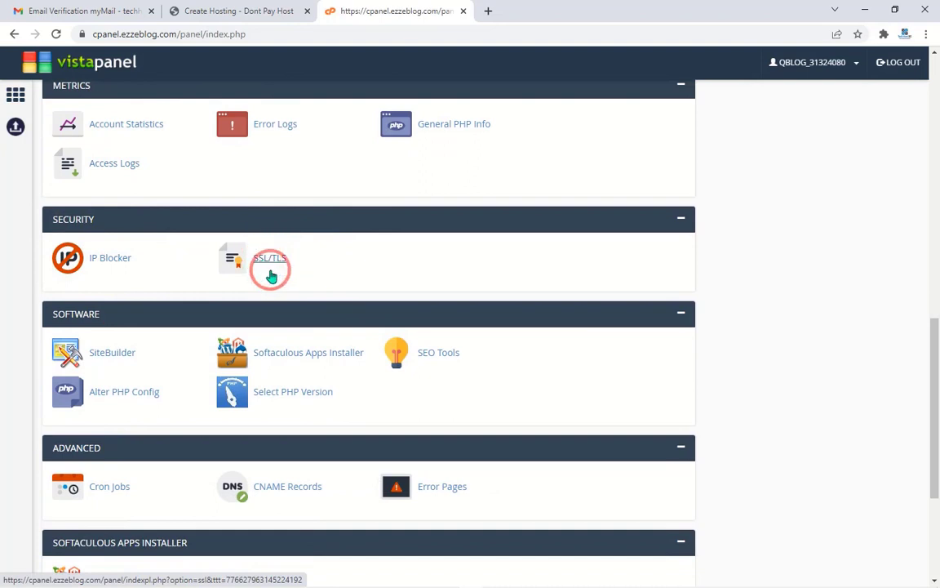
pyautogui.scroll(-3, 382, 353)
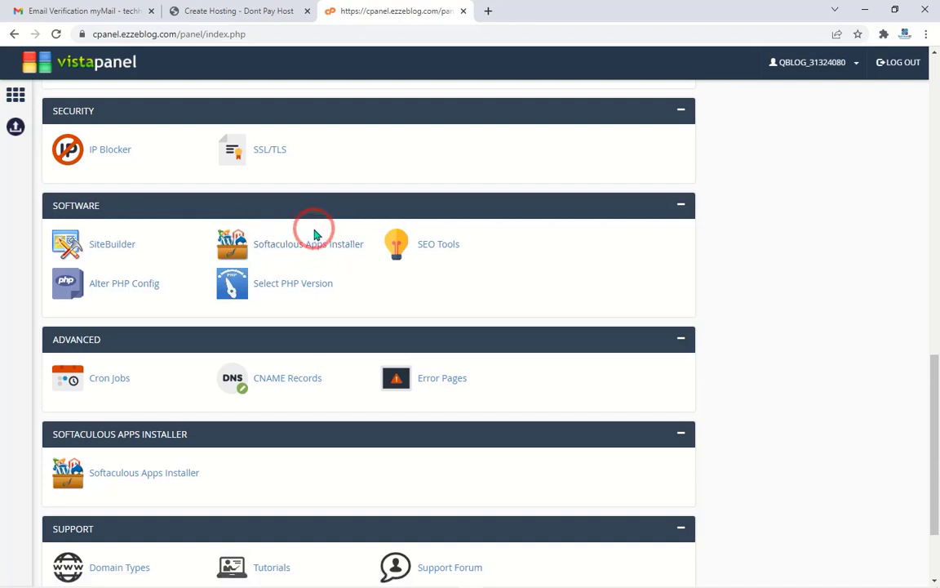
pyautogui.scroll(-1, 261, 204)
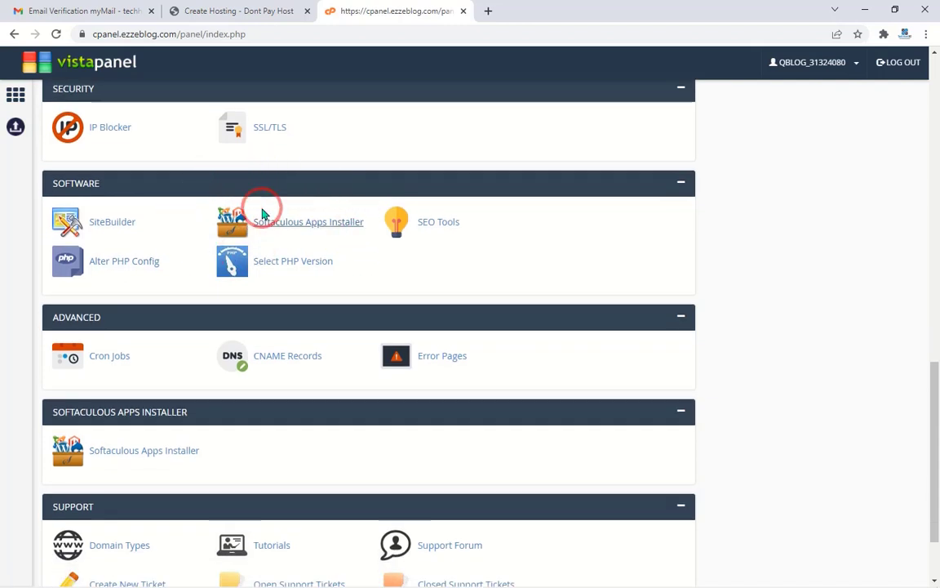
pyautogui.scroll(-3, 136, 306)
pyautogui.scroll(2, 929, 420)
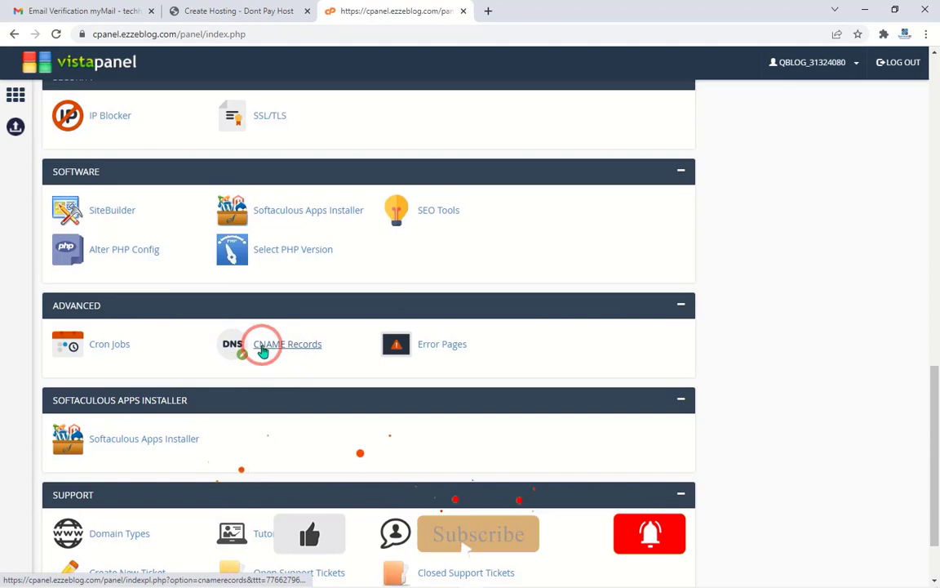
pyautogui.moveTo(934, 473); pyautogui.dragTo(936, 141)
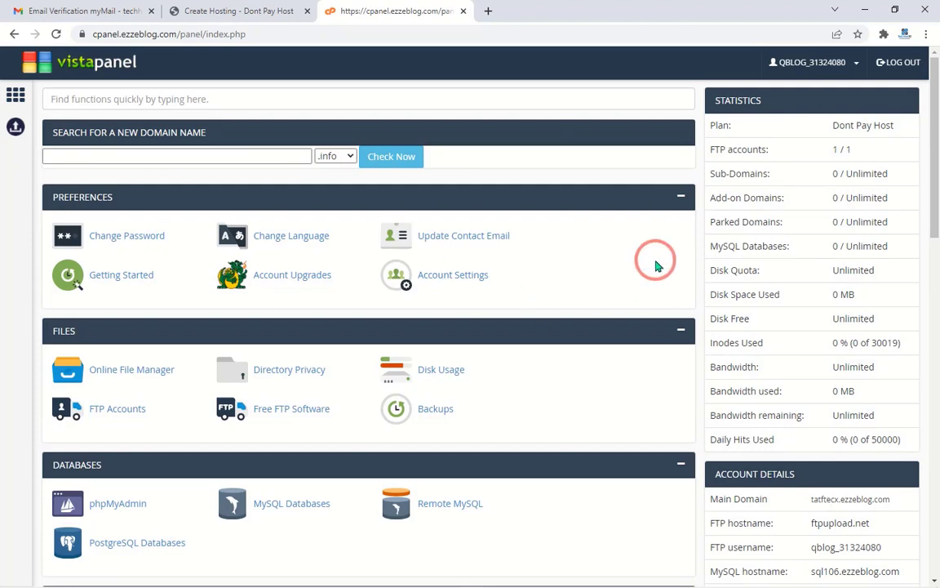
# Step: Open the Softaculous Apps Installer from the Software section and view the WordPress script's overview page
pyautogui.moveTo(927, 100); pyautogui.dragTo(911, 484)
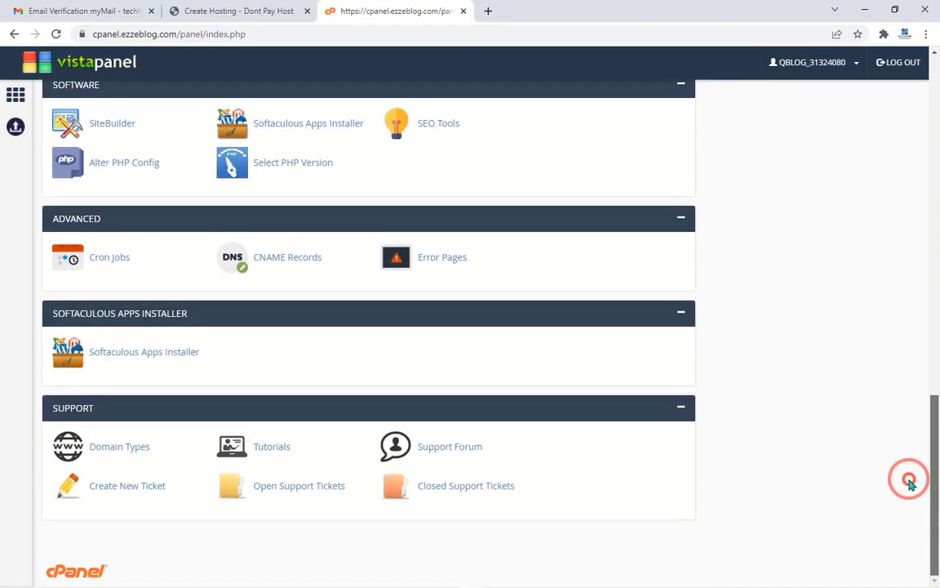
pyautogui.scroll(1, 906, 449)
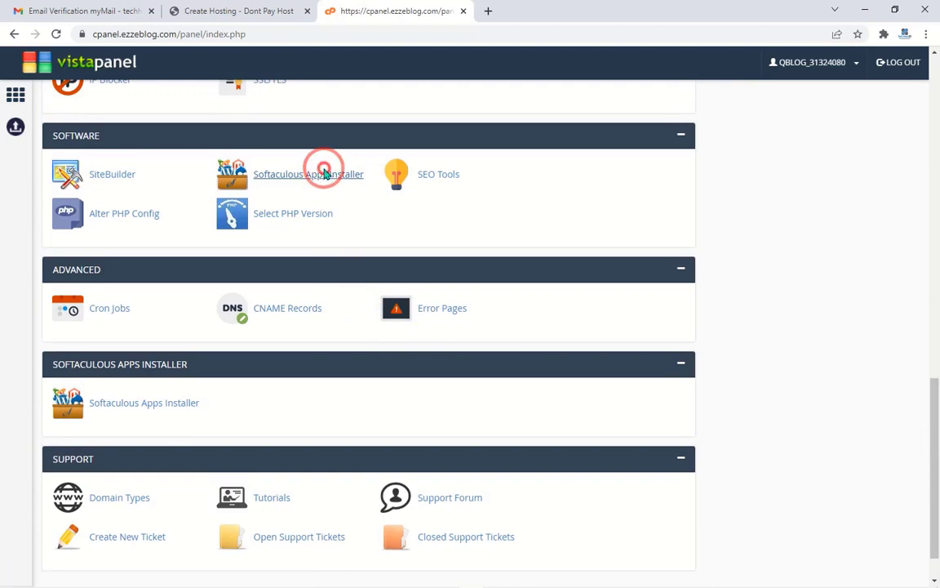
pyautogui.click(325, 173)
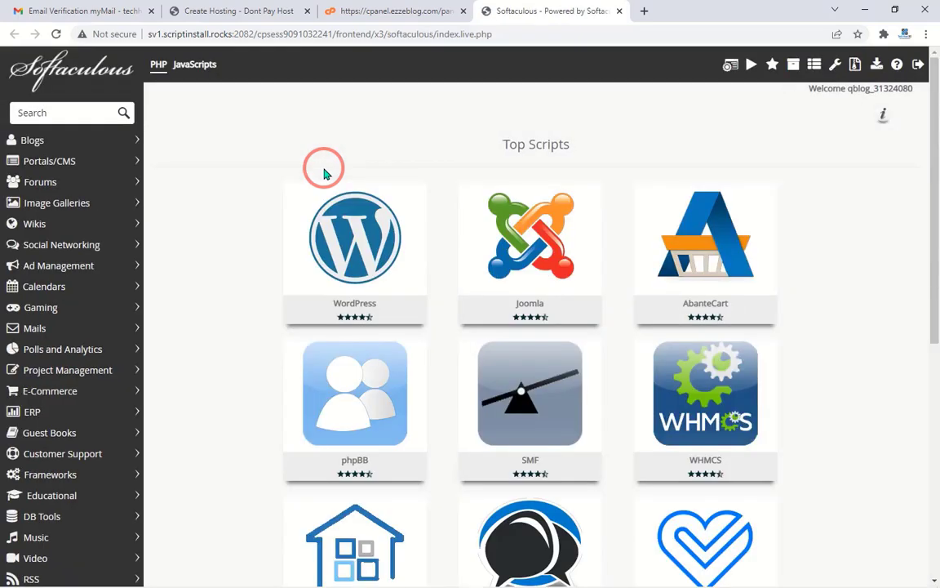
pyautogui.moveTo(349, 237)
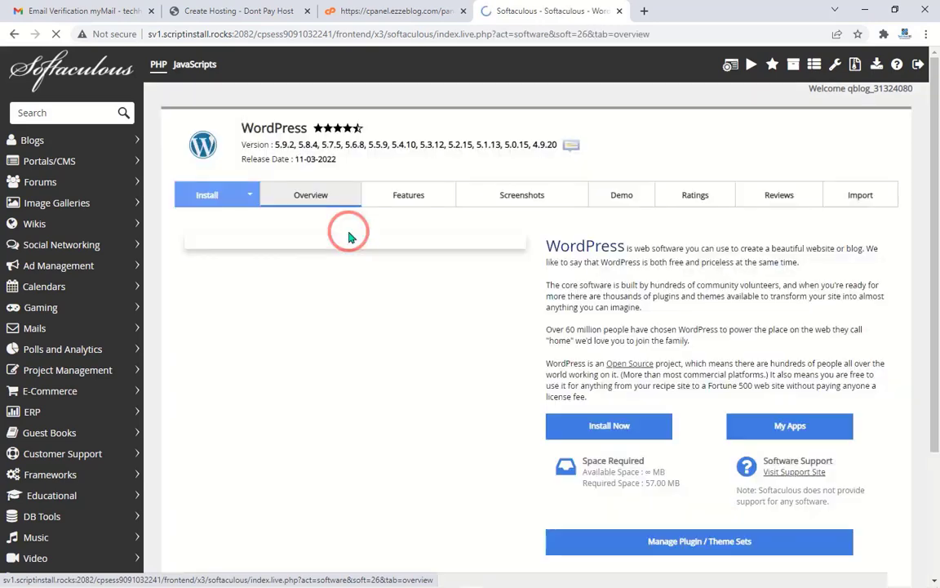
pyautogui.moveTo(934, 271); pyautogui.dragTo(936, 151)
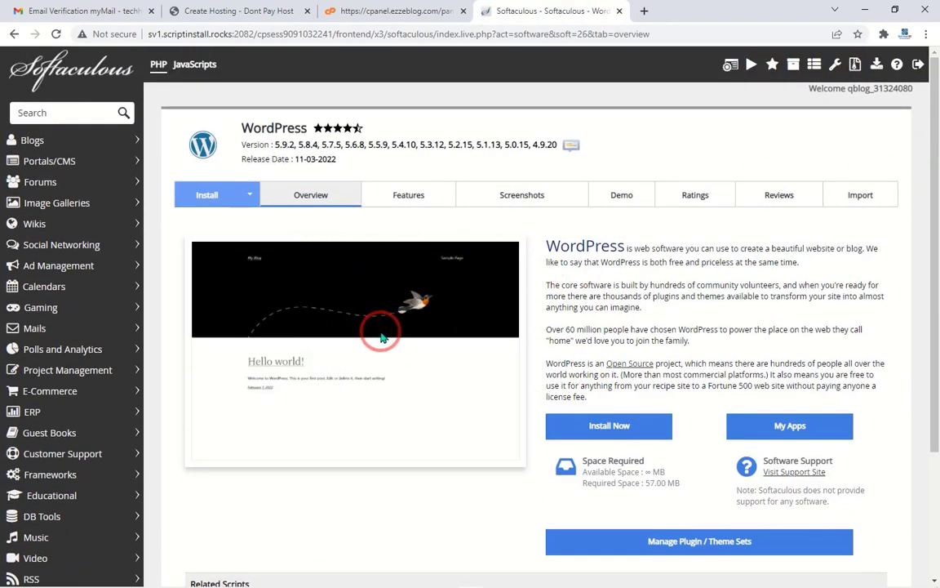
# Step: Return to the open hosting control panel page and view its account statistics again
pyautogui.click(366, 9)
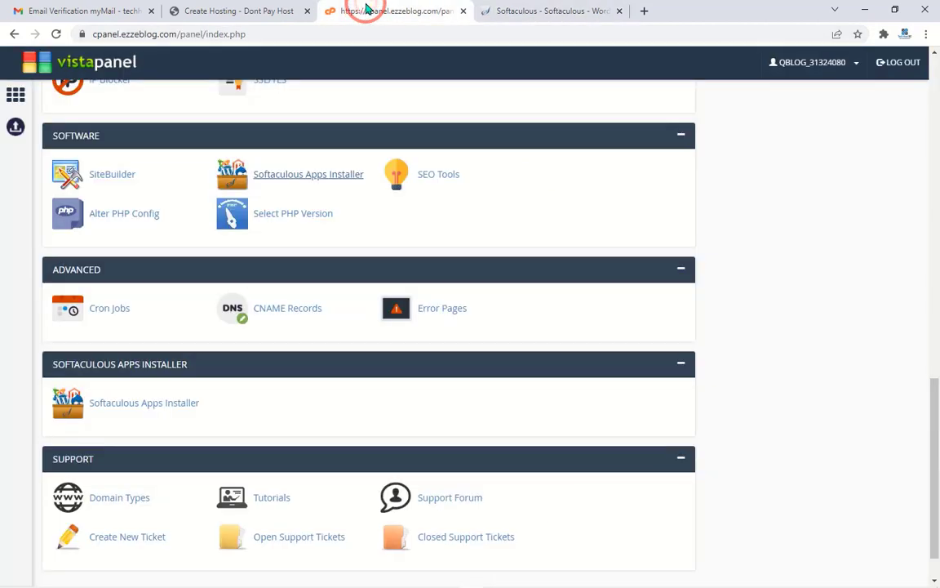
pyautogui.scroll(2, 388, 304)
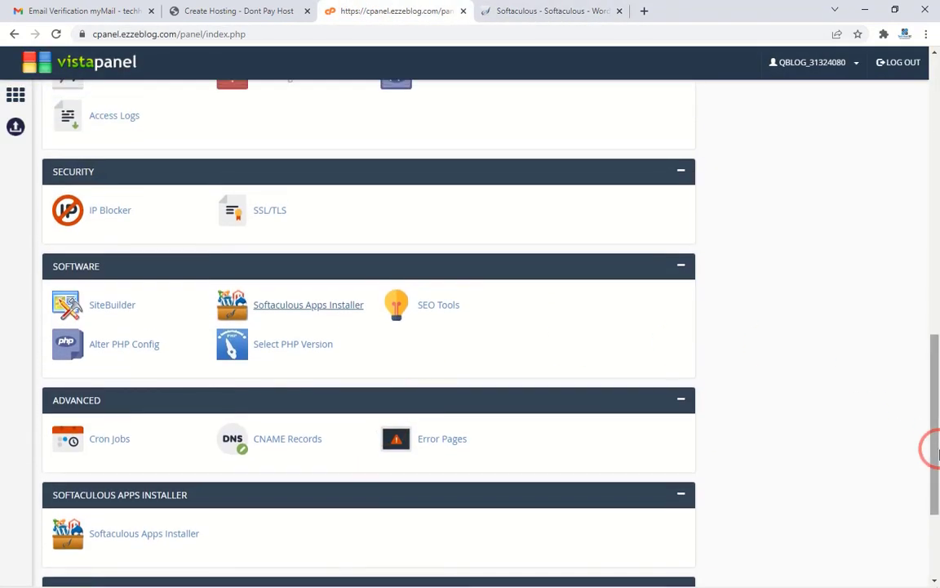
pyautogui.moveTo(931, 445); pyautogui.dragTo(930, 80)
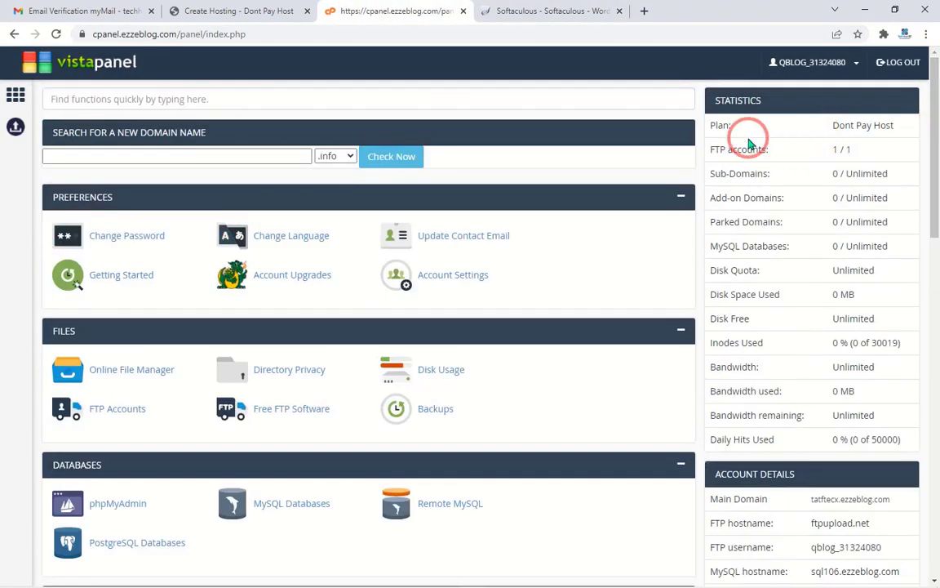